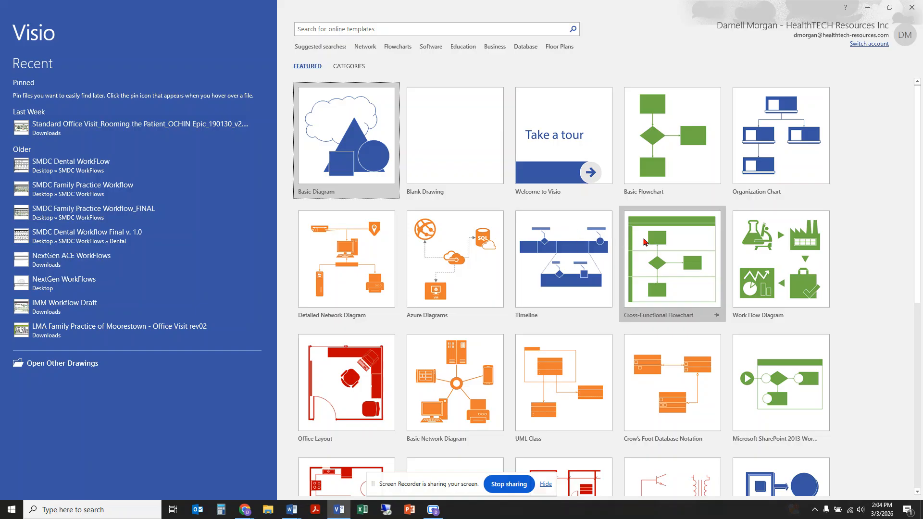
# - Create a drawing from the Shared Process Cross-Functional Flowchart template in US Units
pyautogui.click(651, 243)
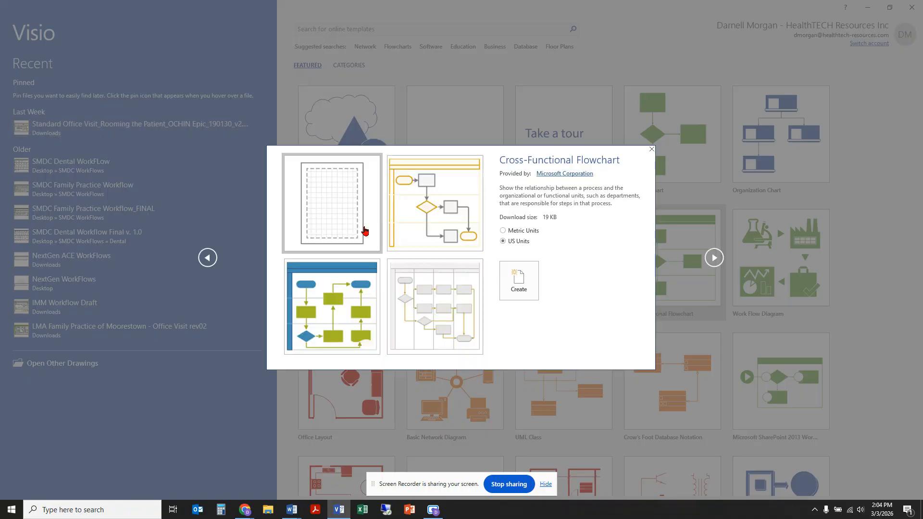
pyautogui.click(337, 313)
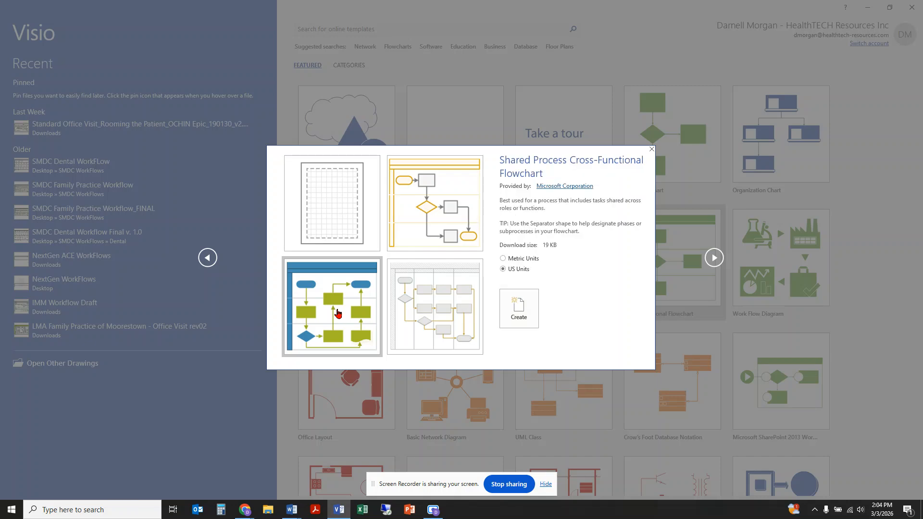
pyautogui.click(526, 310)
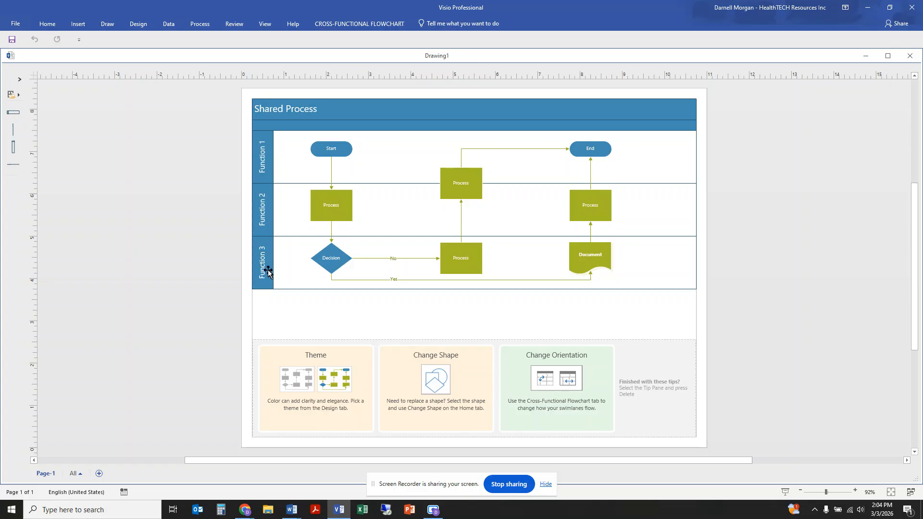
# - Rename the Function 1 swimlane as "Front Desk"
pyautogui.click(266, 162)
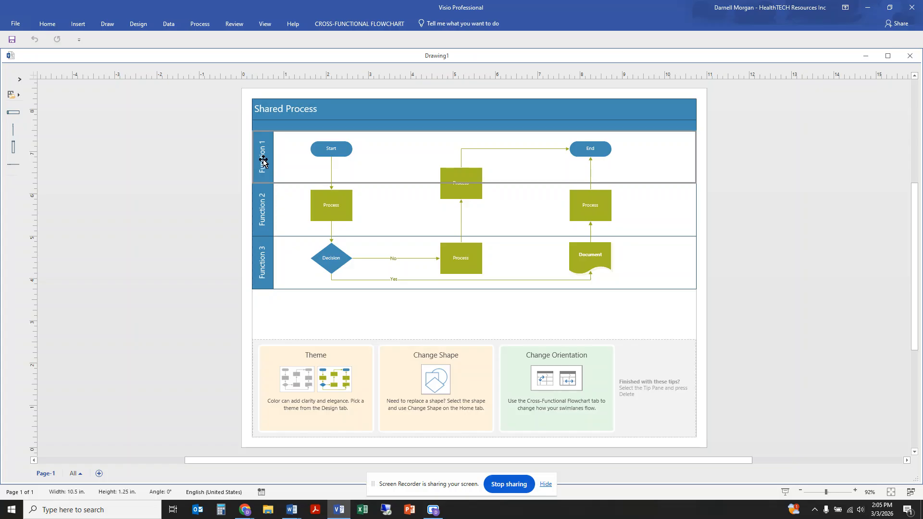
pyautogui.doubleClick(261, 165)
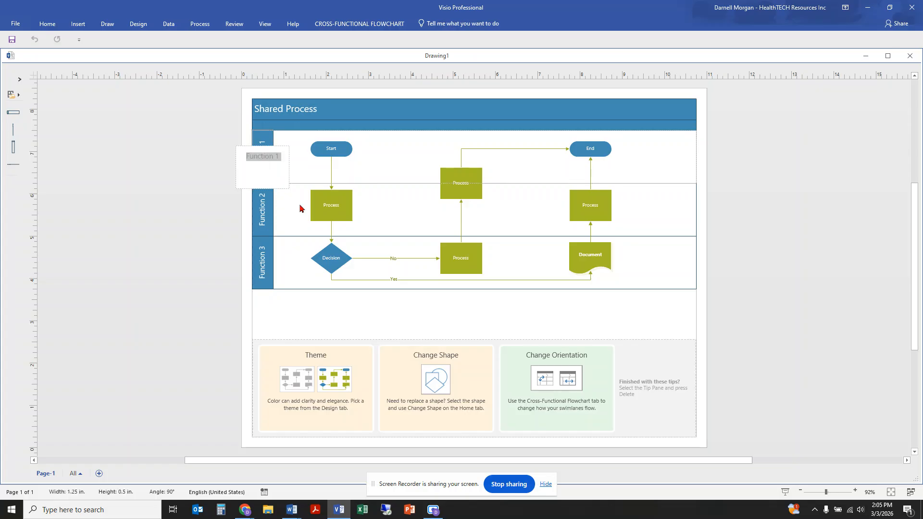
pyautogui.write('Front Dea')
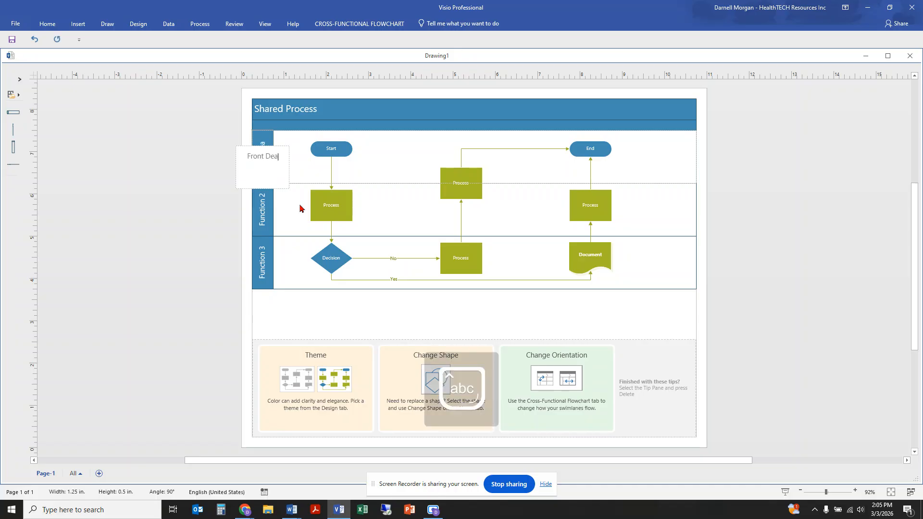
pyautogui.press('BackSpace')
pyautogui.write('sk')
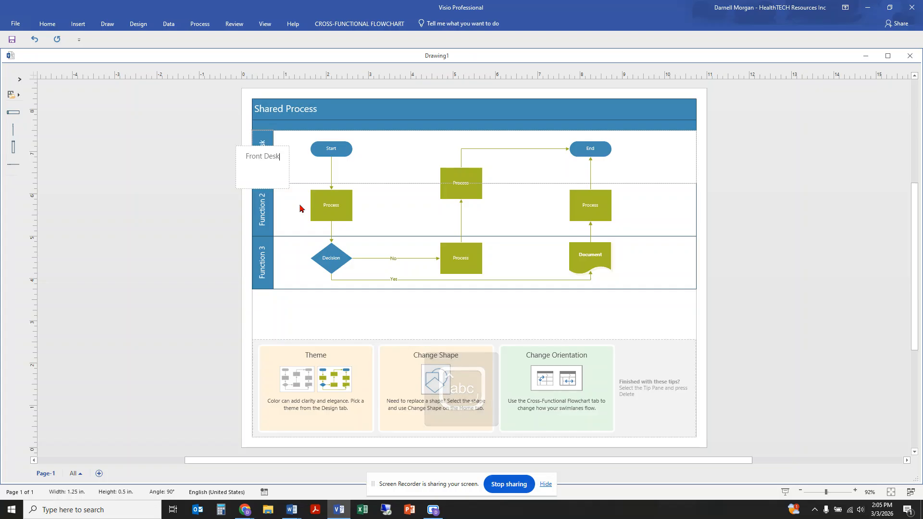
pyautogui.press('Return')
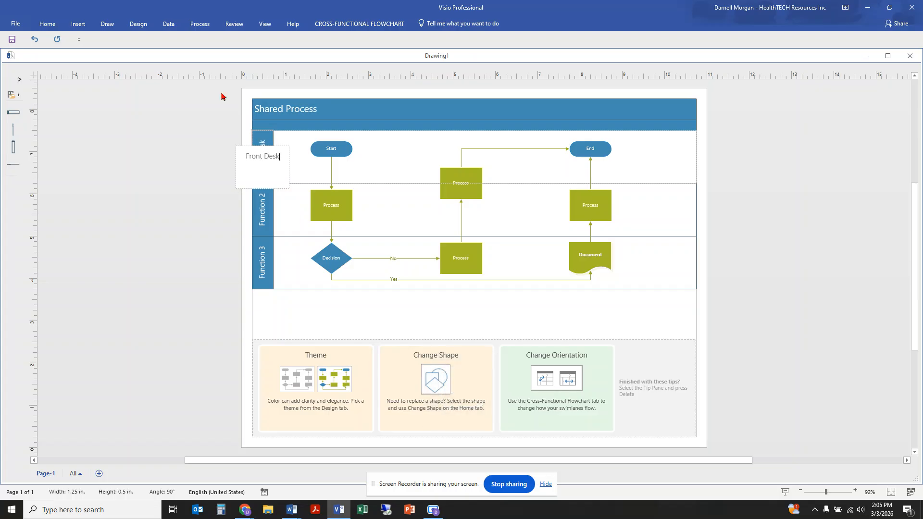
pyautogui.press('Escape')
# - Rename the Function 2 swimlane as "NURSING"
pyautogui.doubleClick(264, 214)
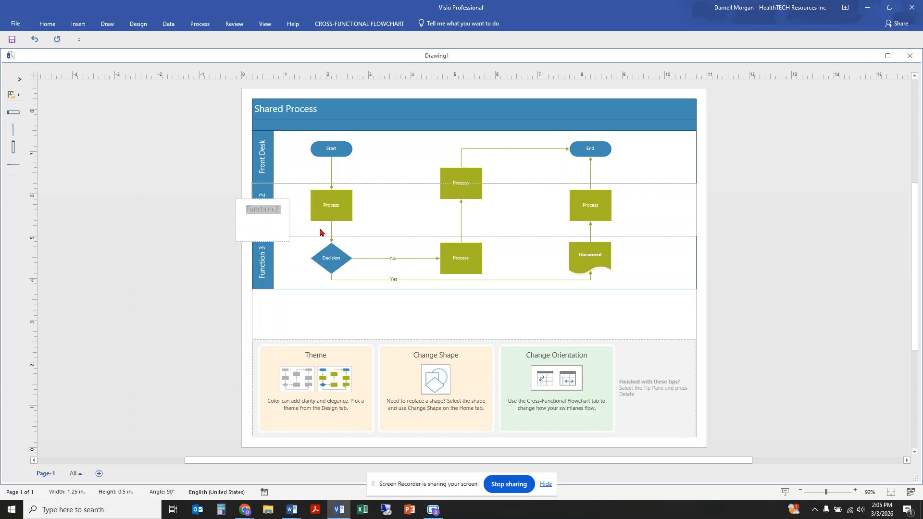
pyautogui.press('capslock')
pyautogui.write('NURSING')
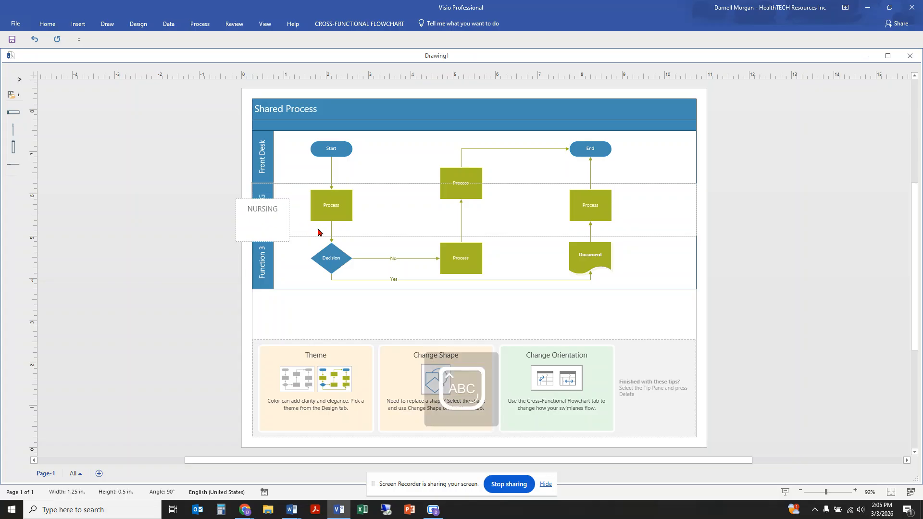
pyautogui.click(265, 277)
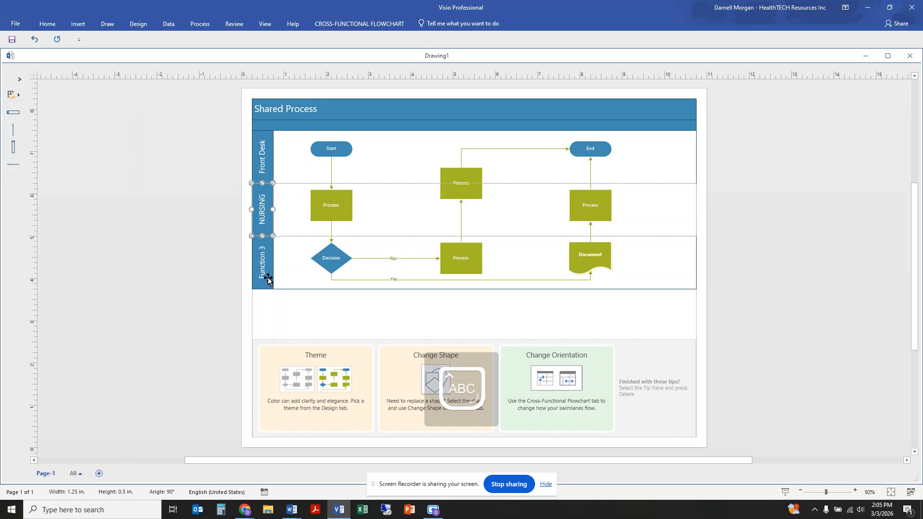
# - Rename the Function 3 swimlane as "PROVIDER"
pyautogui.doubleClick(265, 275)
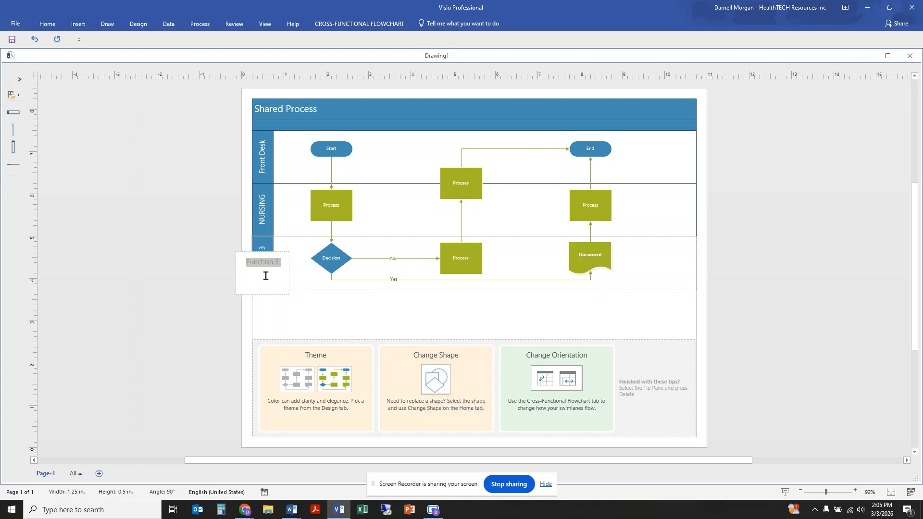
pyautogui.write('PROVIDER')
pyautogui.press('Return')
pyautogui.press('BackSpace')
pyautogui.press('Escape')
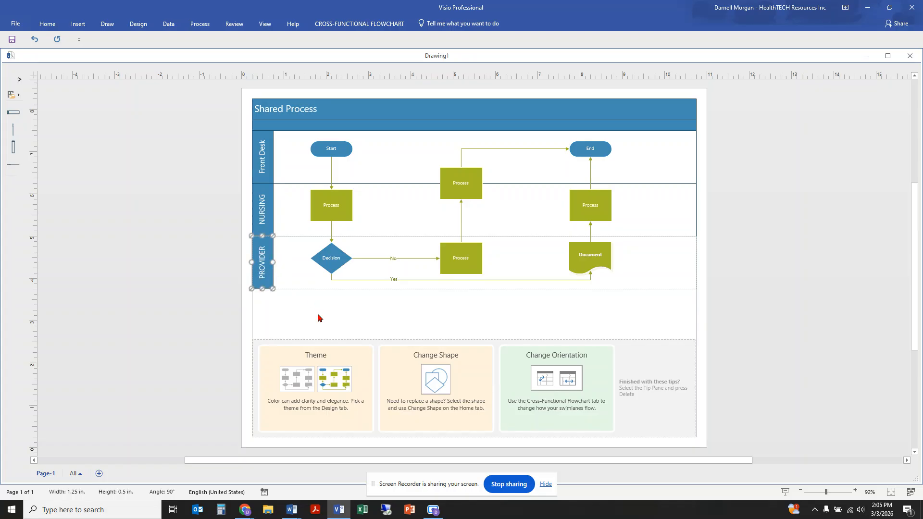
# - Delete the tip pane with the Theme, Change Shape and Change Orientation cards below the flowchart
pyautogui.click(361, 356)
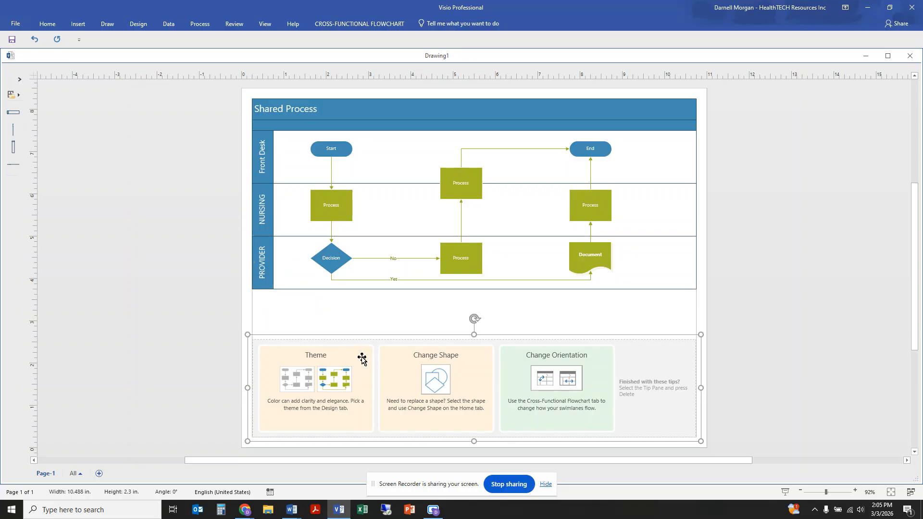
pyautogui.press('Delete')
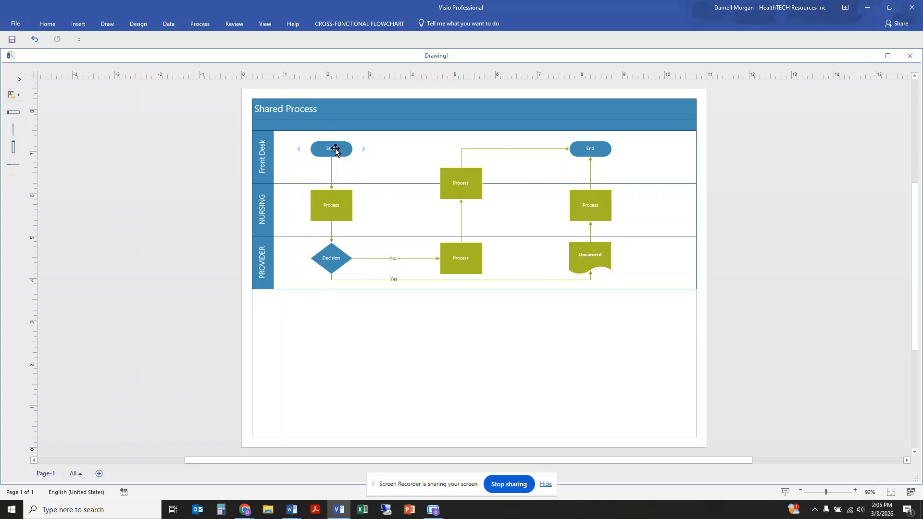
# - Open the Favorites stencil from My Shapes
pyautogui.click(19, 96)
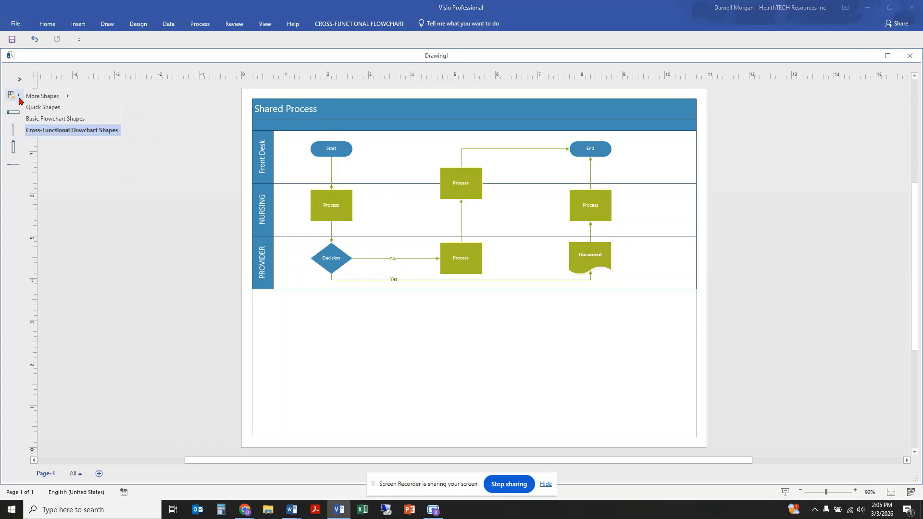
pyautogui.moveTo(56, 101)
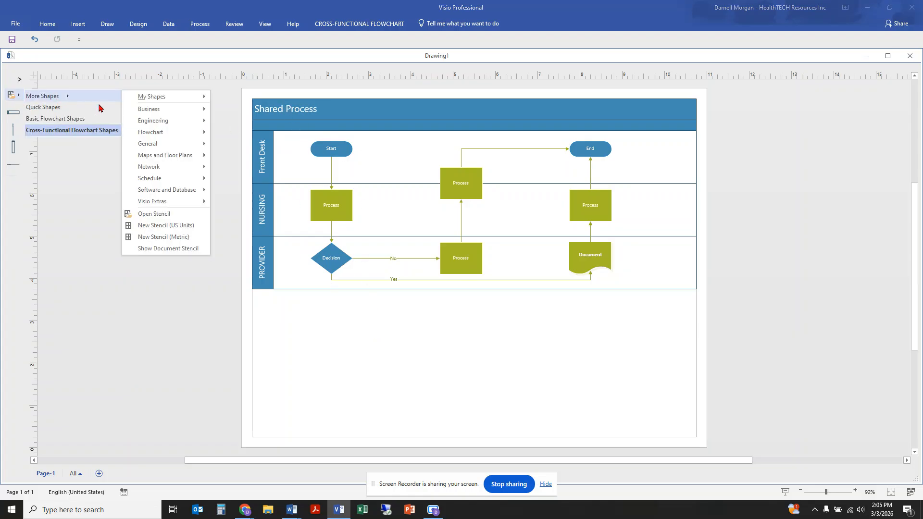
pyautogui.moveTo(143, 98)
pyautogui.click(235, 98)
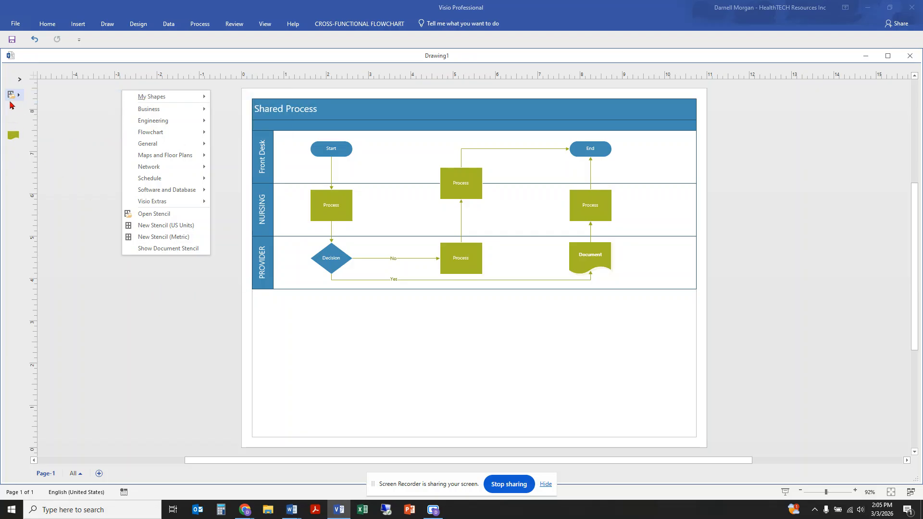
pyautogui.click(47, 114)
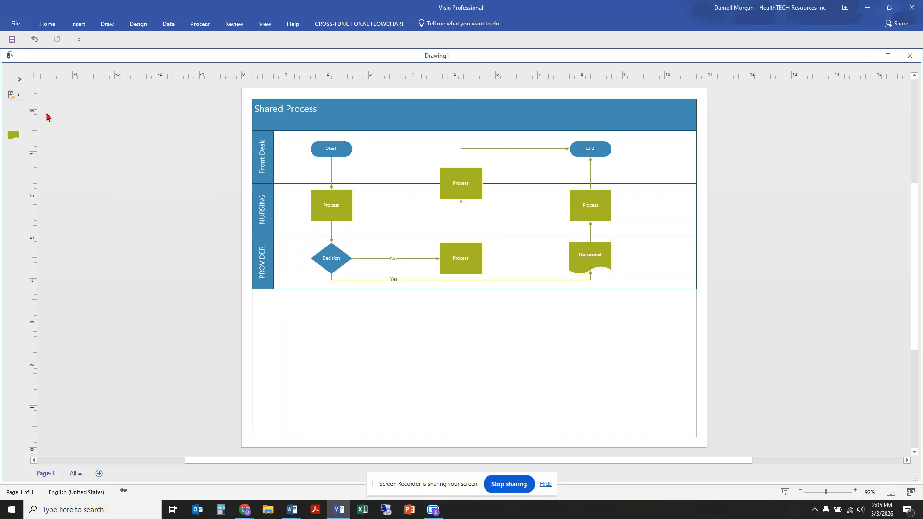
pyautogui.moveTo(34, 107); pyautogui.dragTo(74, 111)
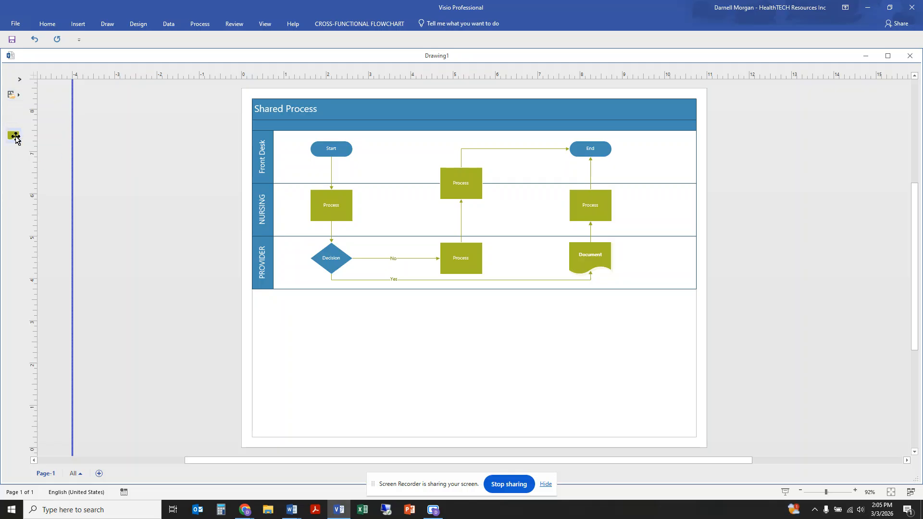
# - Switch the displayed stencil to Quick Shapes, after trying Favorites and Cross-Functional Flowchart Shapes
pyautogui.click(14, 98)
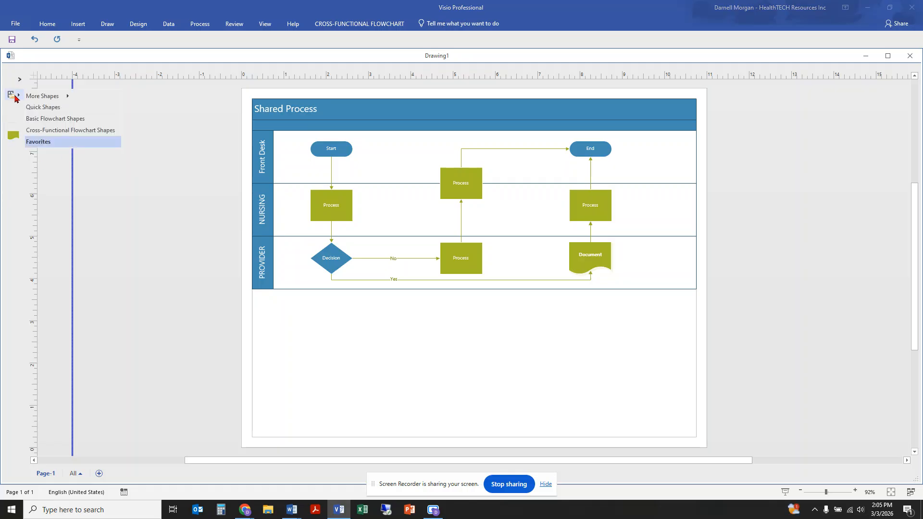
pyautogui.click(56, 141)
pyautogui.click(15, 99)
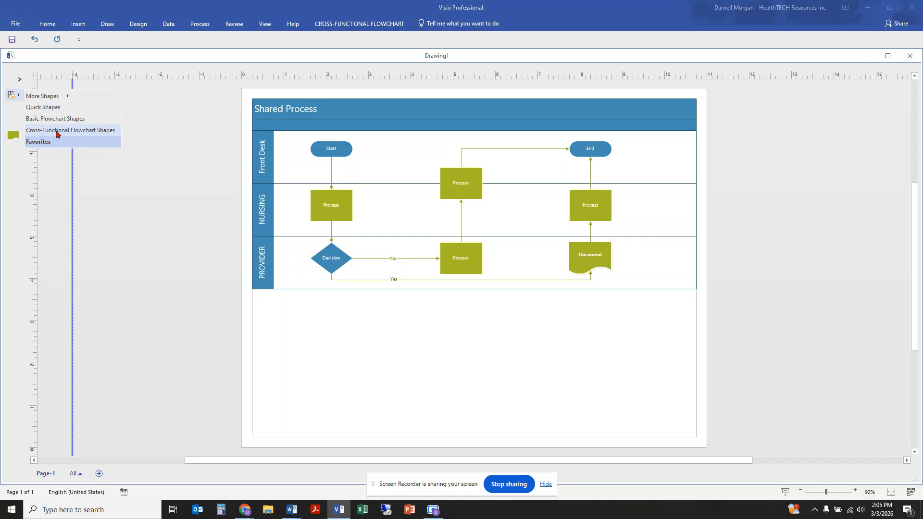
pyautogui.click(57, 133)
pyautogui.click(15, 95)
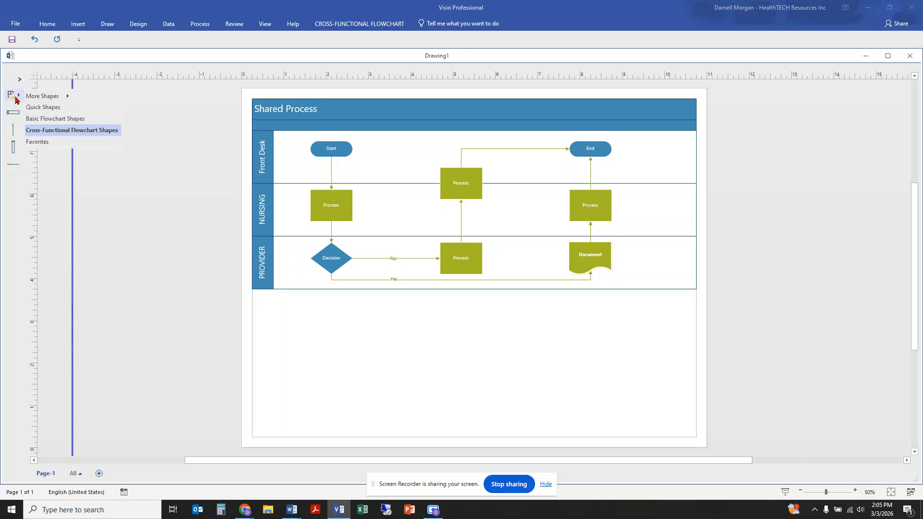
pyautogui.click(58, 107)
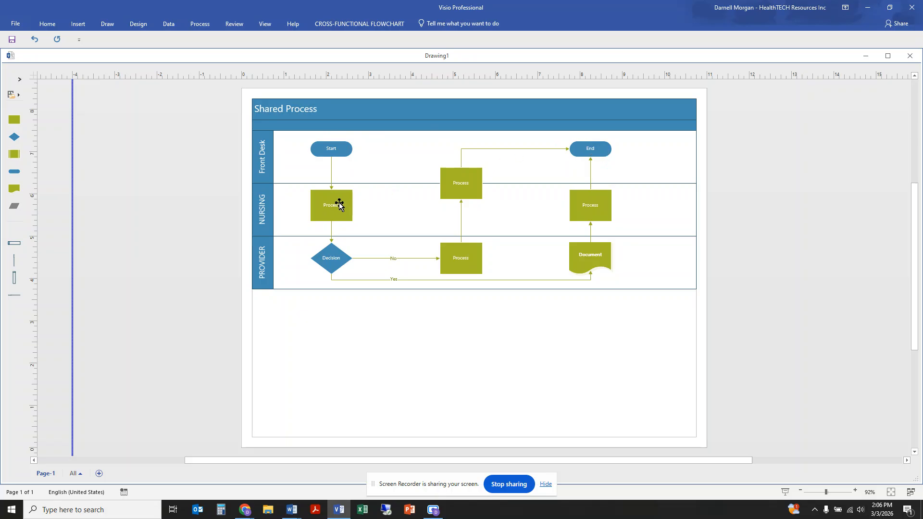
# - Delete the connector below Start, the Process box under it, the Process box straddling Front Desk and NURSING, and its connector to End
pyautogui.click(331, 171)
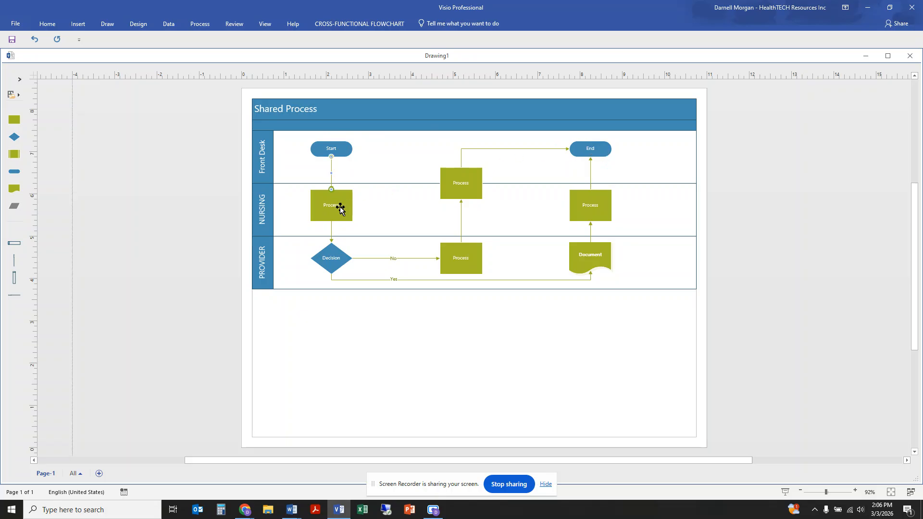
pyautogui.press('Delete')
pyautogui.click(342, 212)
pyautogui.press('Delete')
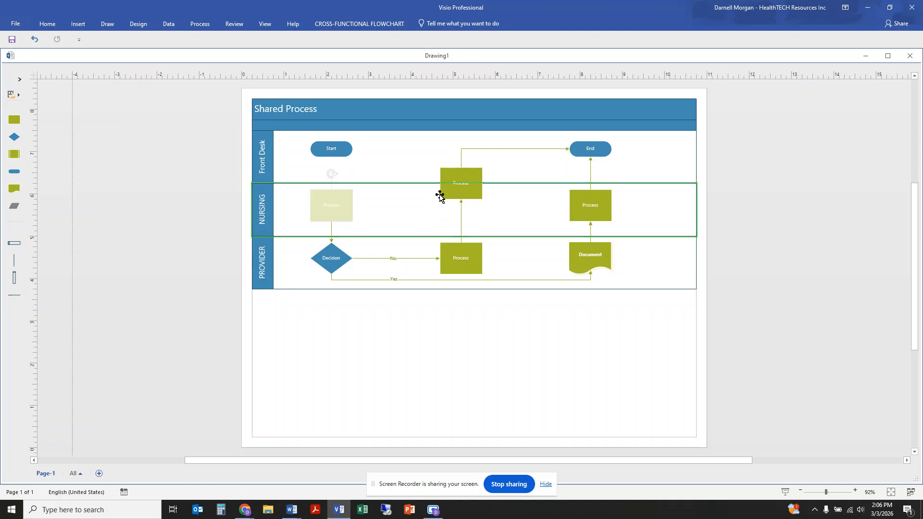
pyautogui.click(460, 182)
pyautogui.press('Delete')
pyautogui.click(495, 149)
pyautogui.press('Delete')
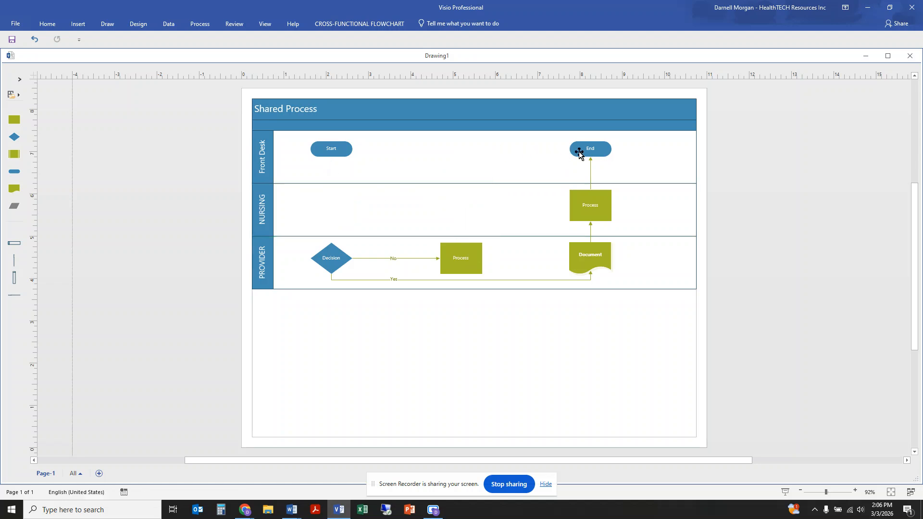
# - Delete the End shape, the remaining Process box in the NURSING lane and the Document shape in the PROVIDER lane
pyautogui.click(587, 148)
pyautogui.press('Delete')
pyautogui.click(594, 203)
pyautogui.press('Delete')
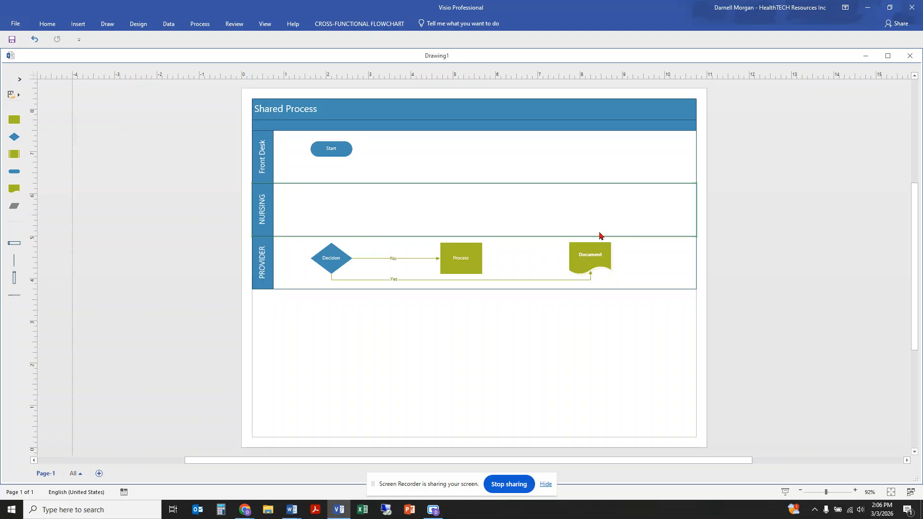
pyautogui.click(587, 253)
pyautogui.press('Delete')
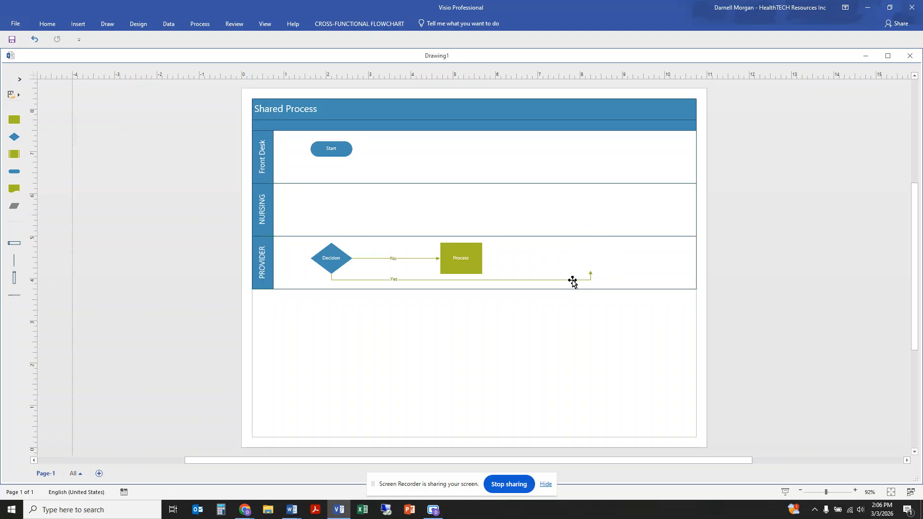
# - Clear the PROVIDER lane by deleting the Yes connector, the Process box, the No connector and the Decision diamond
pyautogui.click(572, 280)
pyautogui.press('Delete')
pyautogui.click(469, 269)
pyautogui.press('Delete')
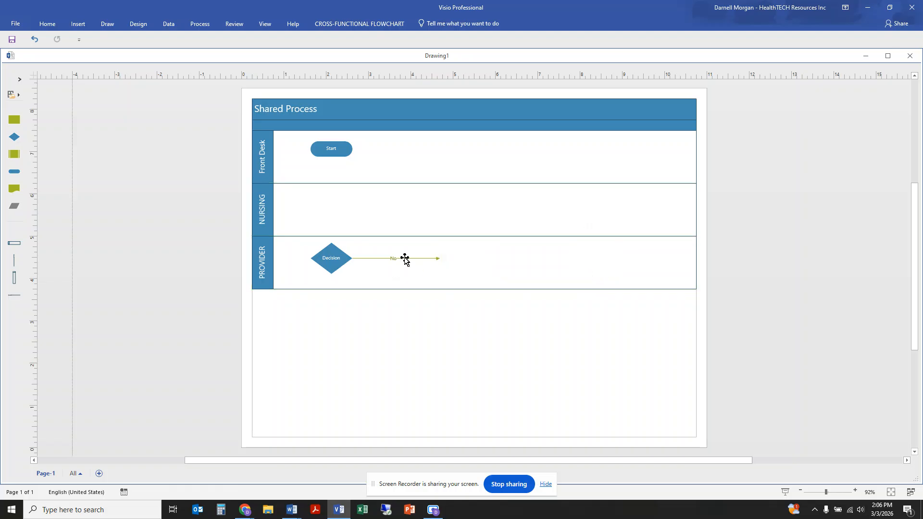
pyautogui.click(404, 258)
pyautogui.press('Delete')
pyautogui.click(330, 258)
pyautogui.press('Delete')
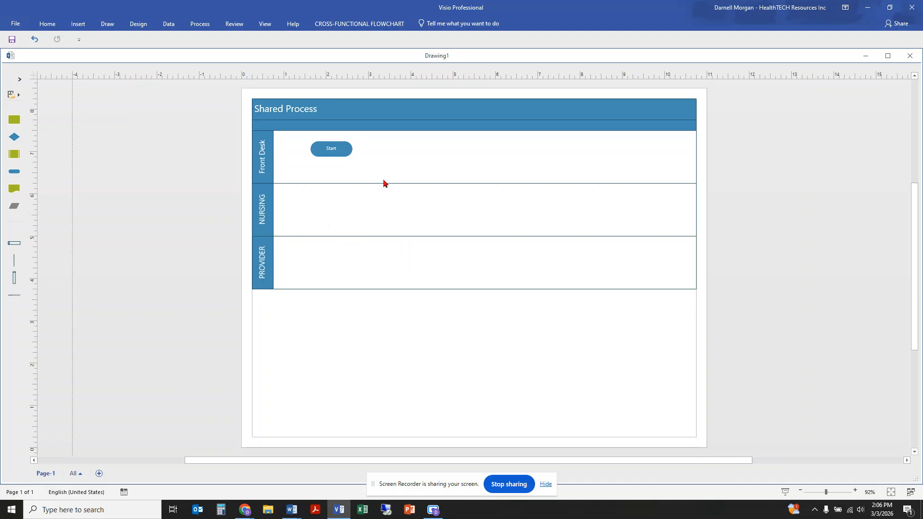
# - Move the Start shape closer to the Front Desk lane heading and place a Process shape after it in the same lane
pyautogui.moveTo(327, 151); pyautogui.dragTo(301, 158)
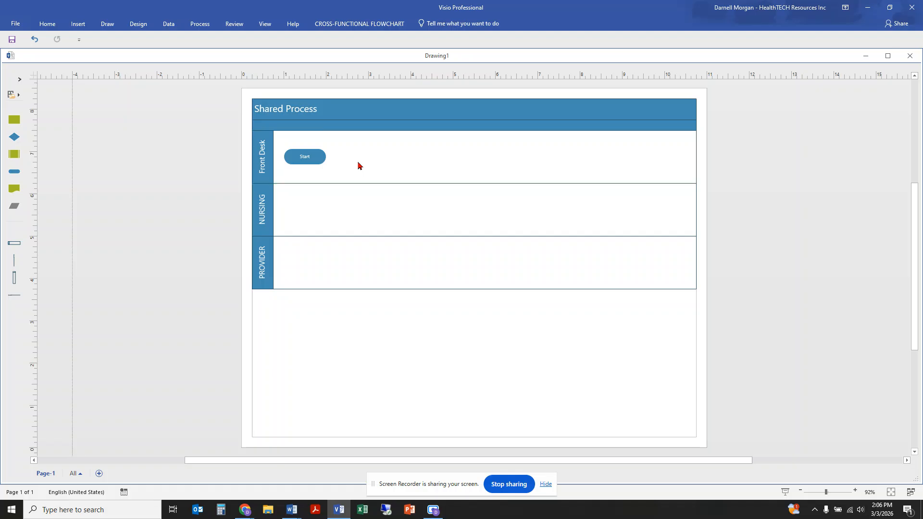
pyautogui.moveTo(14, 120); pyautogui.dragTo(370, 160)
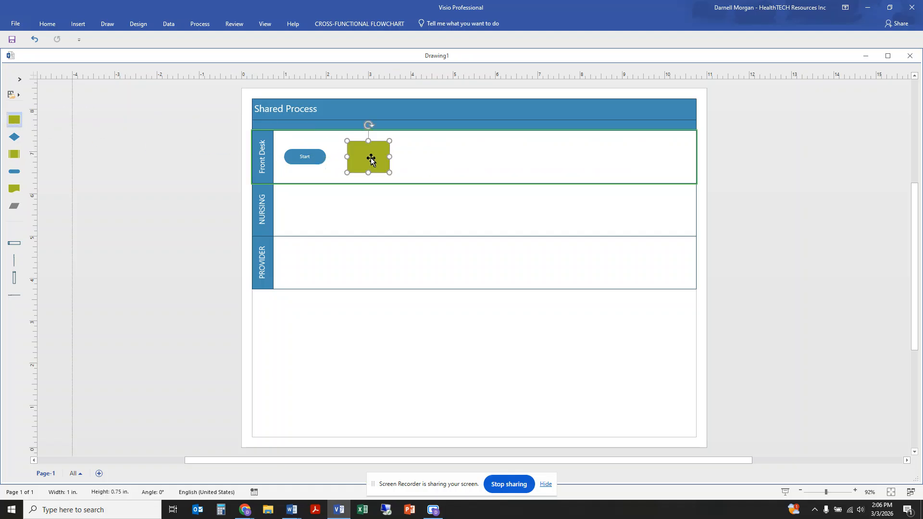
# - Label the Process shape after Start in the Front Desk lane "Register the Patient"
pyautogui.doubleClick(369, 158)
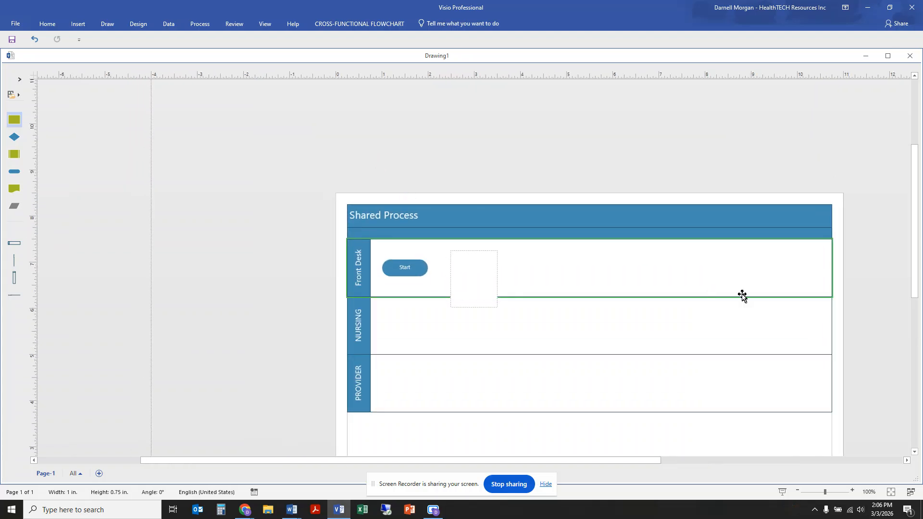
pyautogui.write('rEGISTER the P')
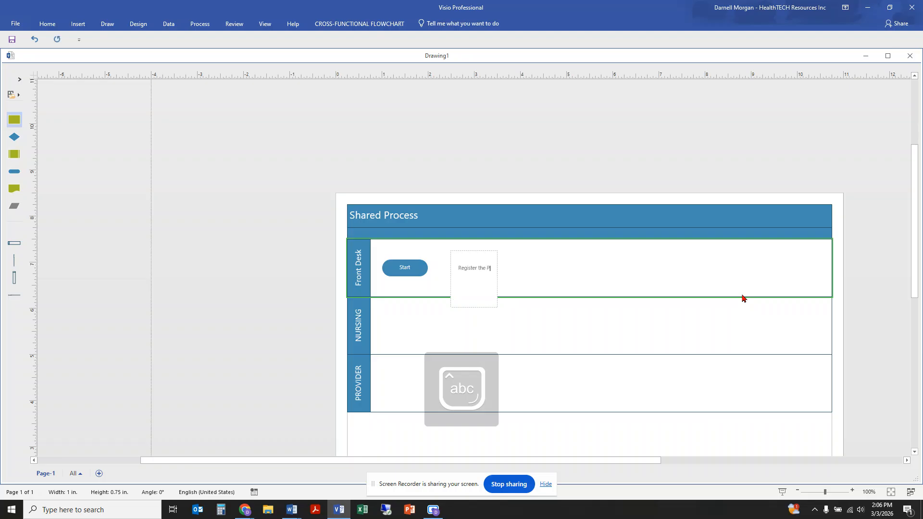
pyautogui.write('atinet')
pyautogui.press('BackSpace')
pyautogui.press('BackSpace')
pyautogui.press('BackSpace')
pyautogui.write('ent')
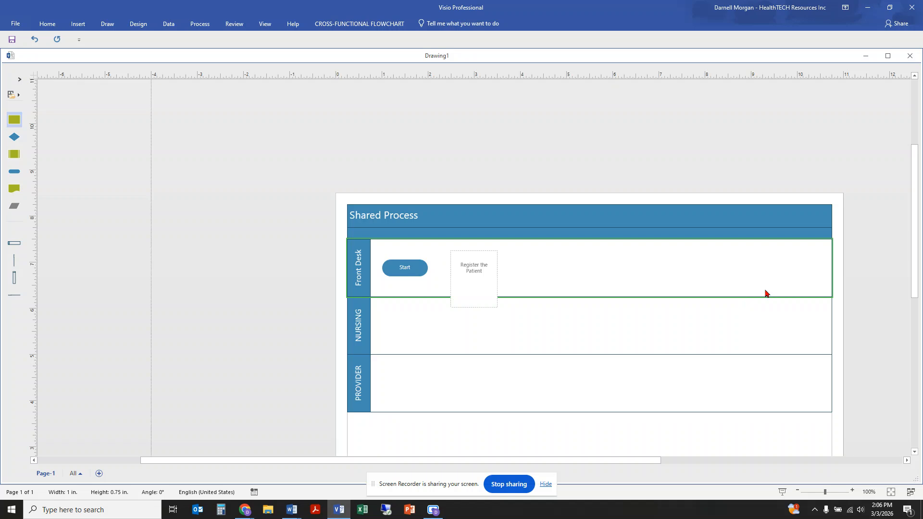
pyautogui.press('Escape')
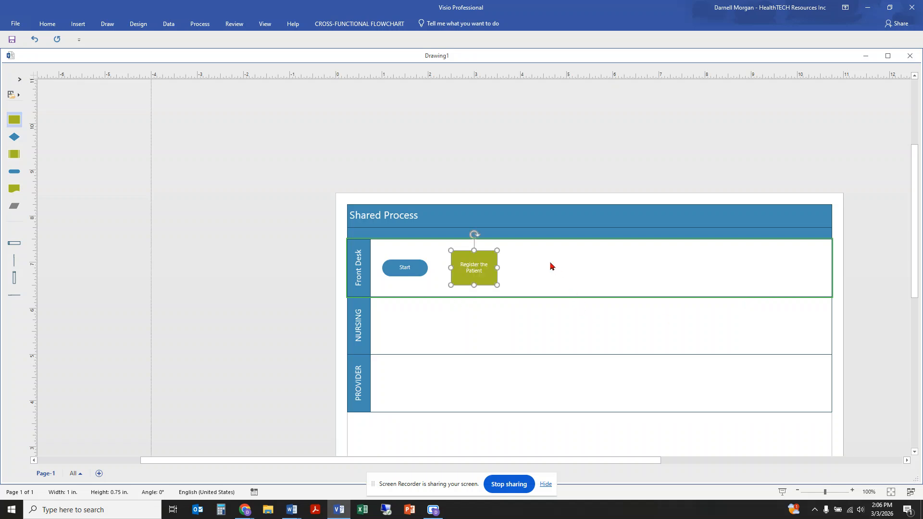
pyautogui.click(551, 265)
# - Add a Process shape after Register the Patient in the Front Desk lane and label it "Check-in The patient"
pyautogui.moveTo(17, 123); pyautogui.dragTo(437, 160)
pyautogui.doubleClick(438, 160)
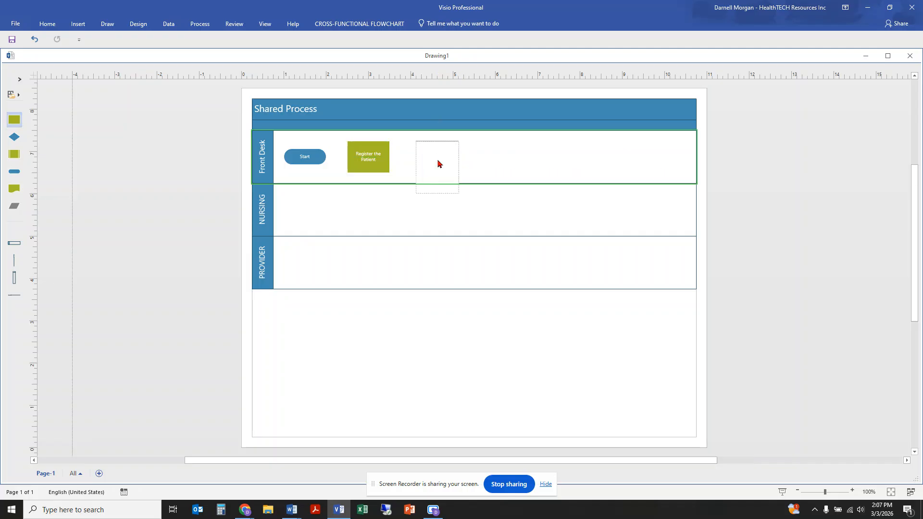
pyautogui.write('Ch')
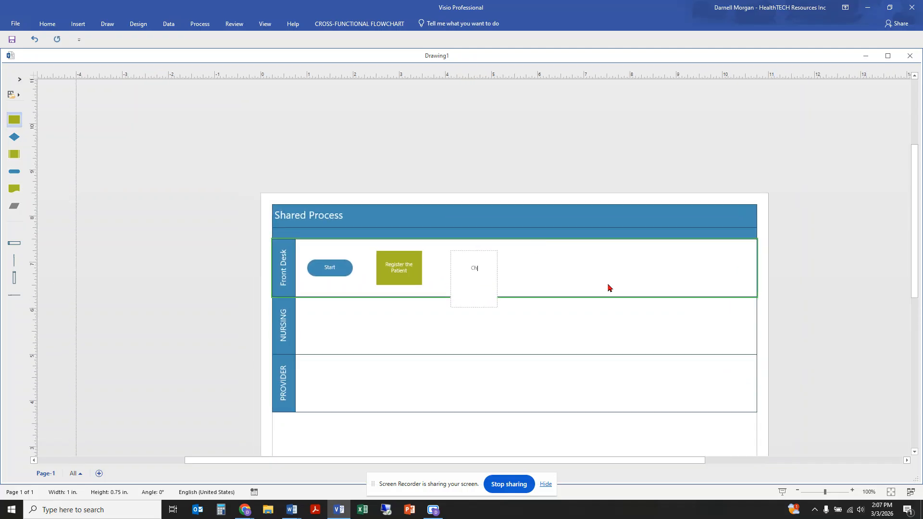
pyautogui.write('eck-in The patient')
pyautogui.press('Escape')
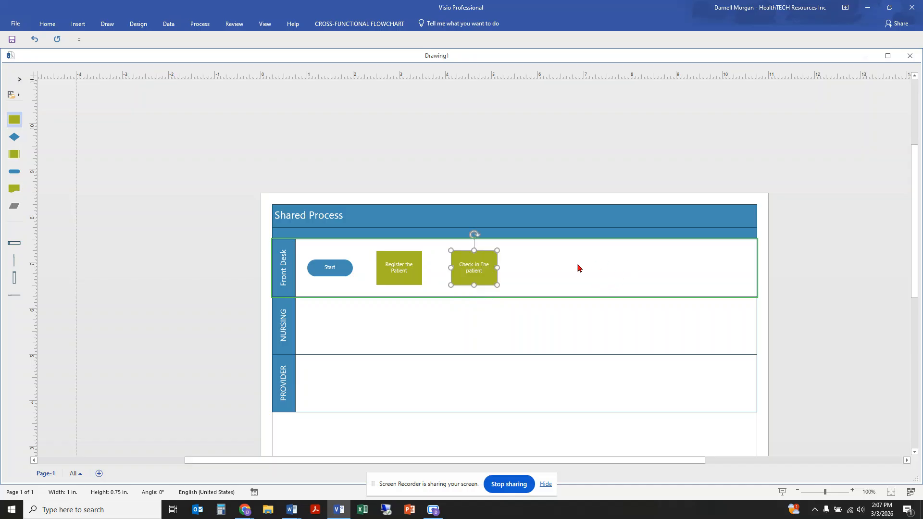
# - Add a Process shape after Check-in The patient in the Front Desk lane and label it "Set Patient to Waiting room"
pyautogui.moveTo(16, 121); pyautogui.dragTo(555, 270)
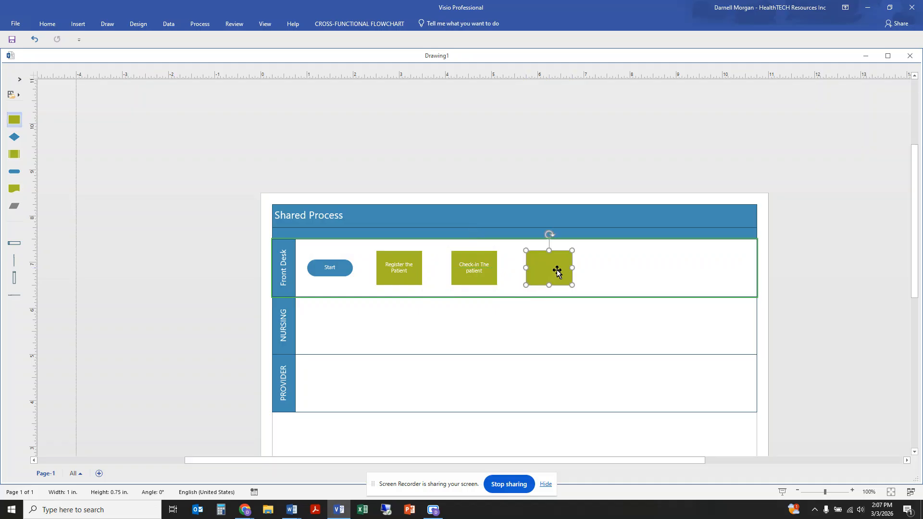
pyautogui.doubleClick(556, 271)
pyautogui.click(509, 163)
pyautogui.doubleClick(510, 162)
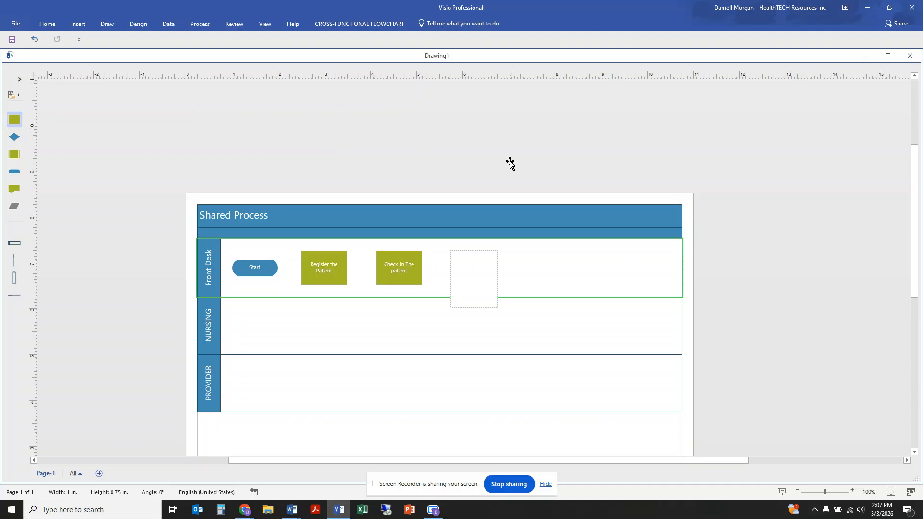
pyautogui.write('Set Patinet to')
pyautogui.press('BackSpace')
pyautogui.press('BackSpace')
pyautogui.press('BackSpace')
pyautogui.press('BackSpace')
pyautogui.press('BackSpace')
pyautogui.press('BackSpace')
pyautogui.write('ent to Wating room')
pyautogui.rightClick(469, 269)
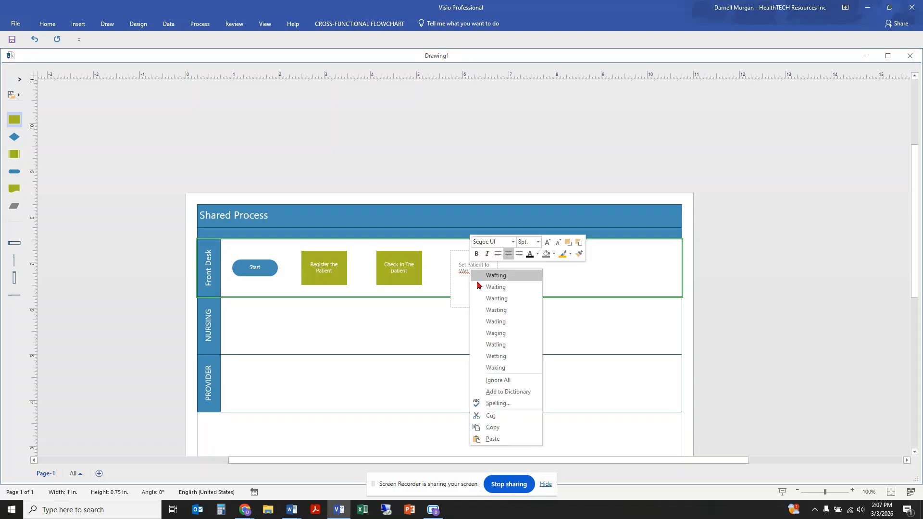
pyautogui.click(512, 292)
pyautogui.press('Escape')
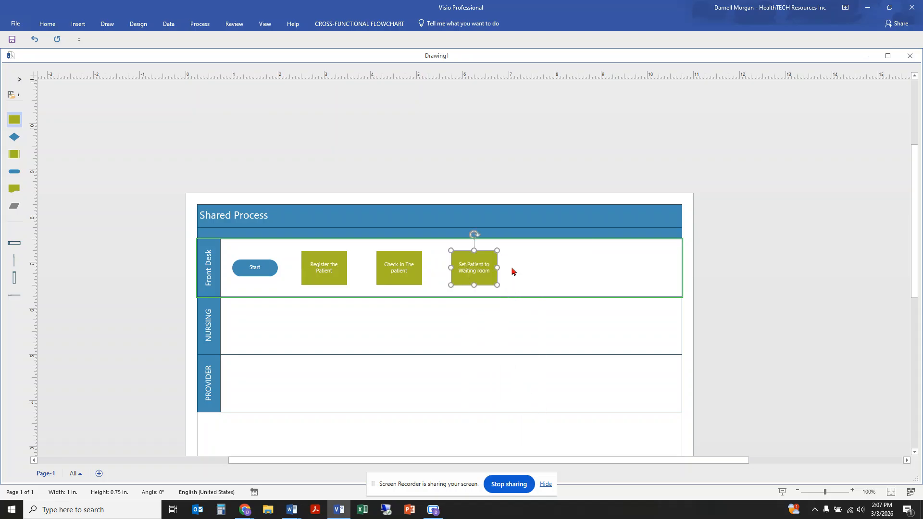
# - Add a Process shape after Set Patient to Waiting room in the Front Desk lane, labelled "Update patient's status to Waiting."
pyautogui.moveTo(12, 121); pyautogui.dragTo(556, 266)
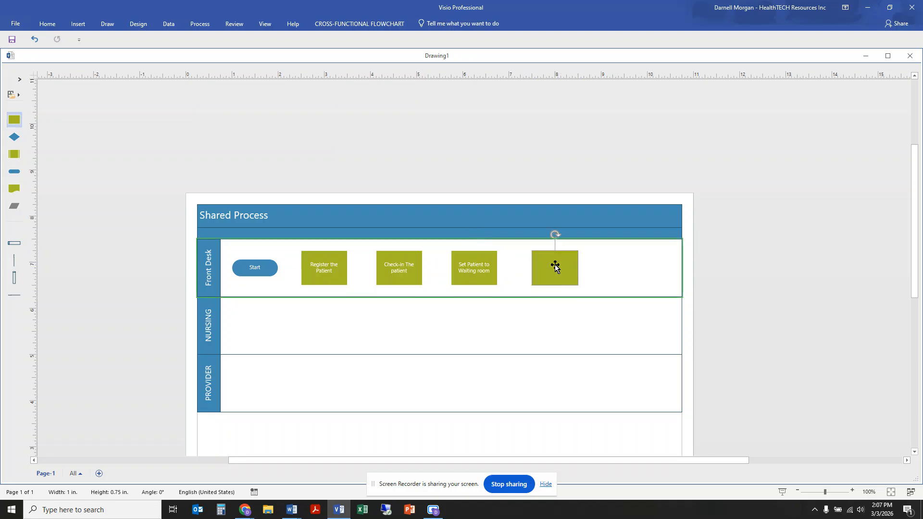
pyautogui.doubleClick(556, 266)
pyautogui.doubleClick(572, 162)
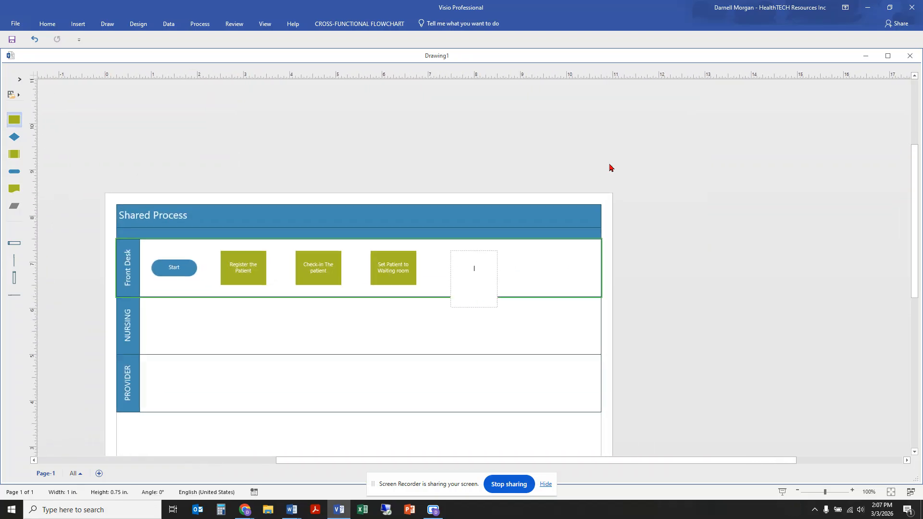
pyautogui.write('Update ')
pyautogui.write('patinets')
pyautogui.press('BackSpace')
pyautogui.press('BackSpace')
pyautogui.press('BackSpace')
pyautogui.press('BackSpace')
pyautogui.write("ent's staus to Waiting.")
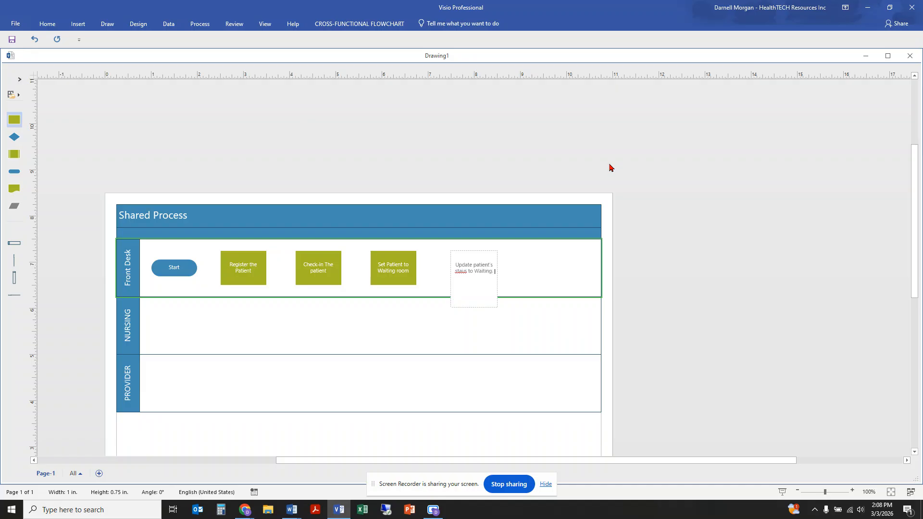
pyautogui.rightClick(458, 270)
pyautogui.click(482, 277)
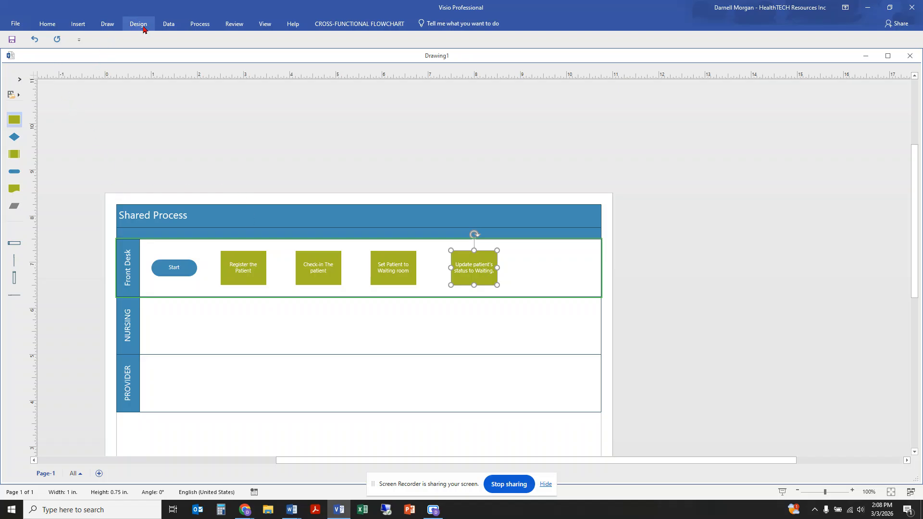
# - Draw a connector from the Start shape to the Register the Patient box
pyautogui.click(106, 28)
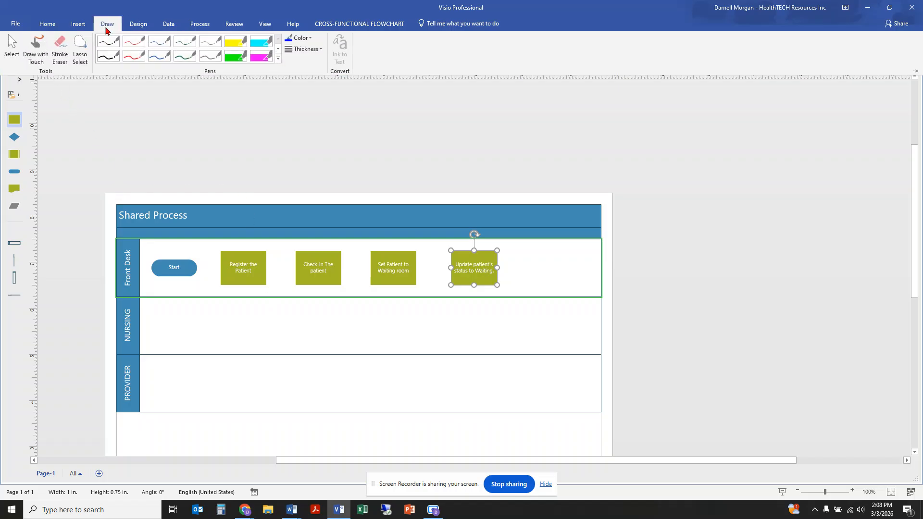
pyautogui.click(138, 26)
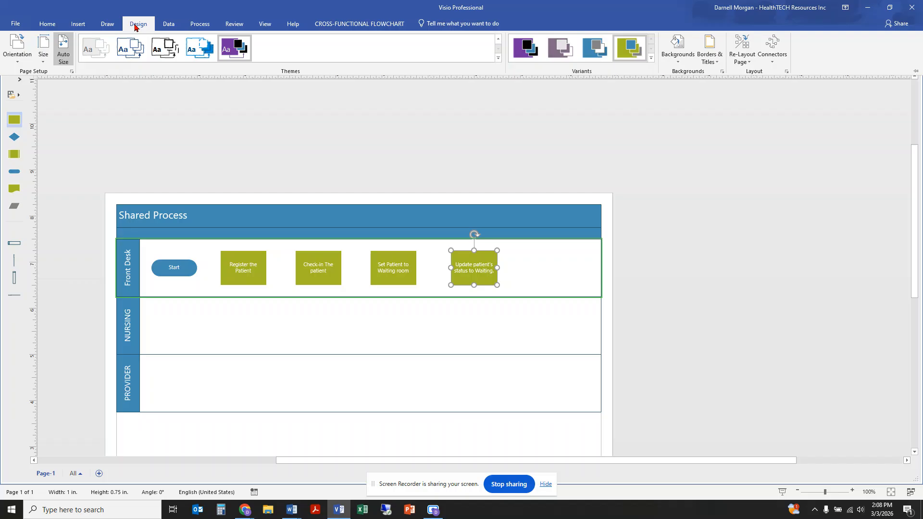
pyautogui.click(78, 24)
pyautogui.click(174, 57)
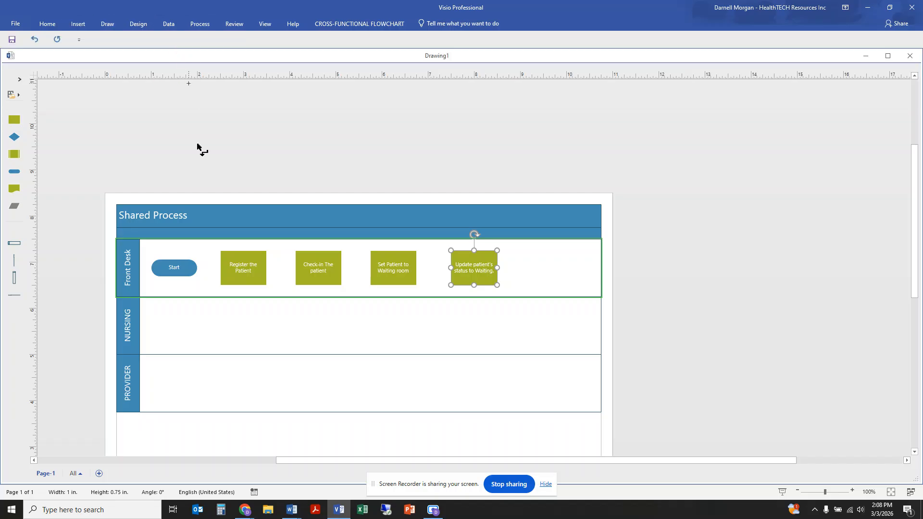
pyautogui.moveTo(199, 268); pyautogui.dragTo(217, 268)
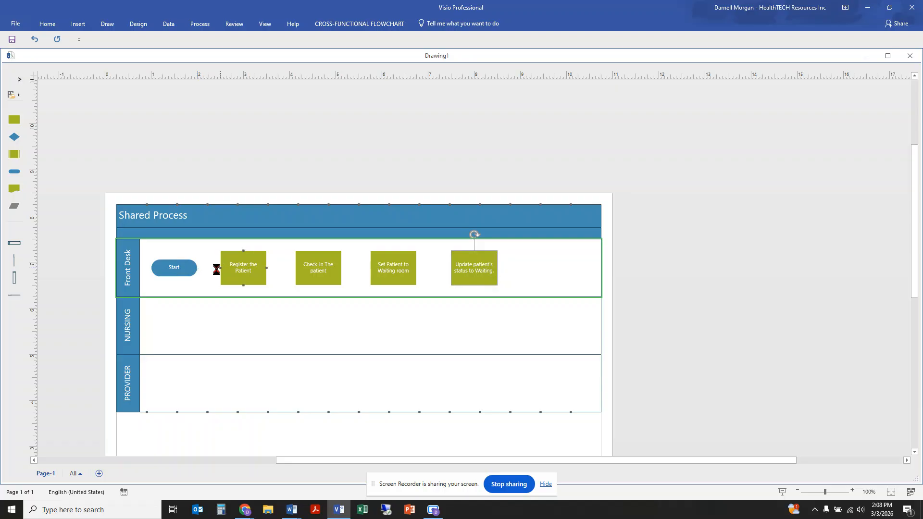
pyautogui.click(263, 270)
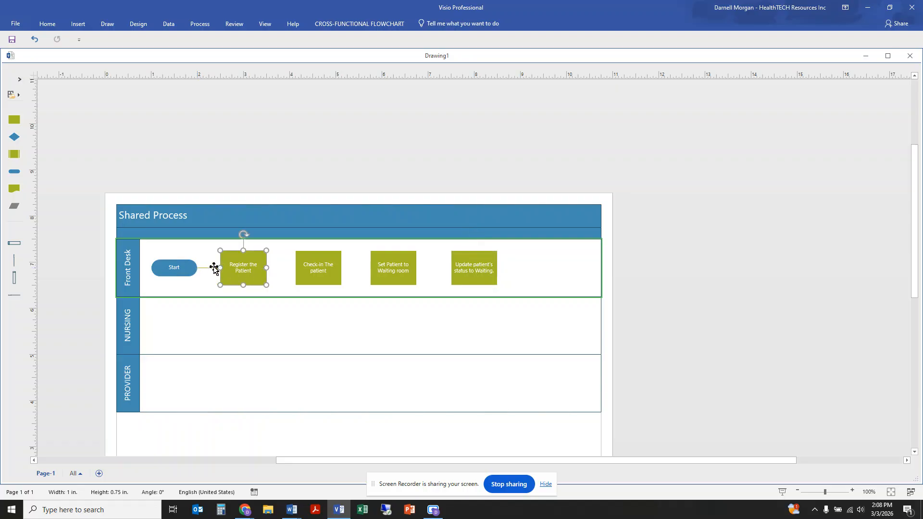
# - Draw a connector from just beside the Register the Patient box to the Check-in The patient box
pyautogui.click(137, 24)
pyautogui.click(167, 25)
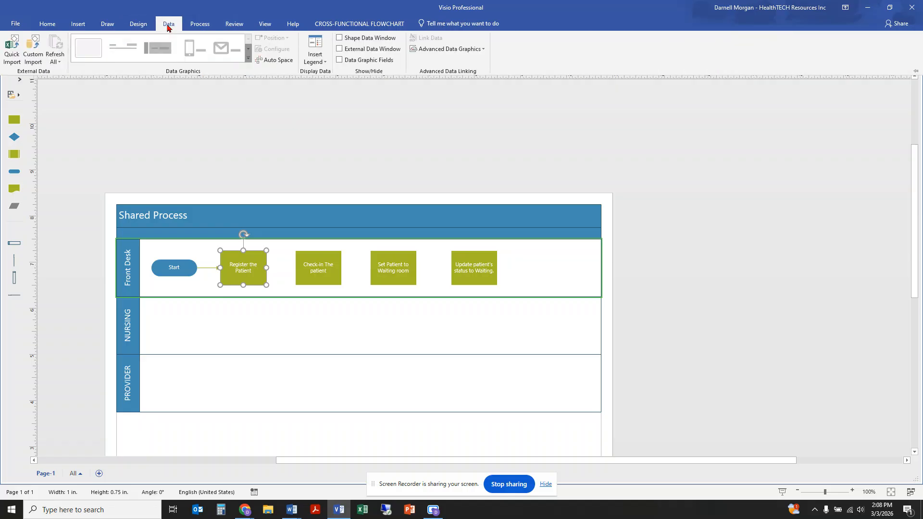
pyautogui.click(200, 24)
pyautogui.click(107, 24)
pyautogui.click(78, 25)
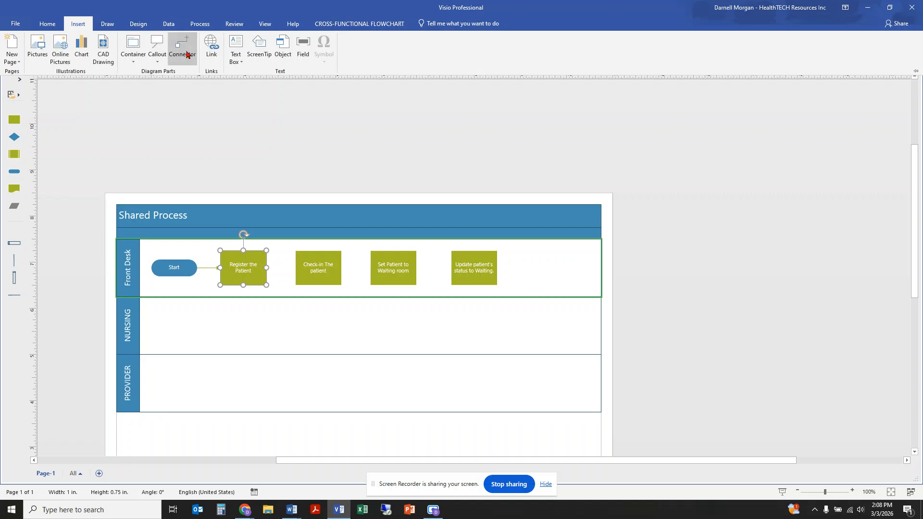
pyautogui.click(190, 78)
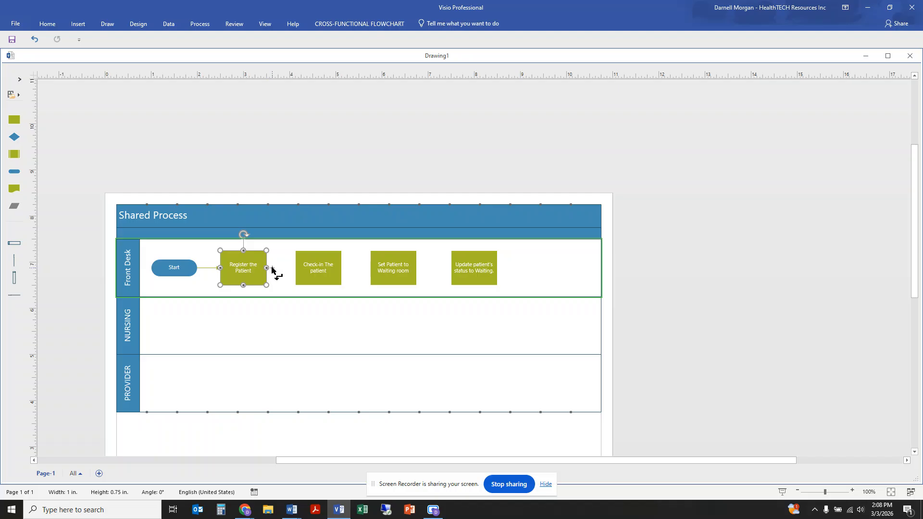
pyautogui.moveTo(272, 269); pyautogui.dragTo(295, 267)
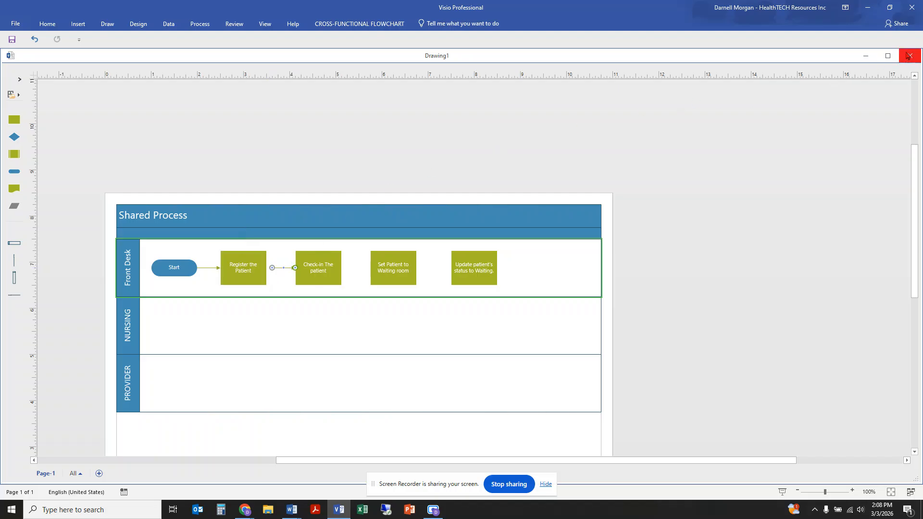
# - Connect Check-in The patient to Set Patient to Waiting room, and that box to Update patient's status to Waiting
pyautogui.click(86, 29)
pyautogui.click(182, 48)
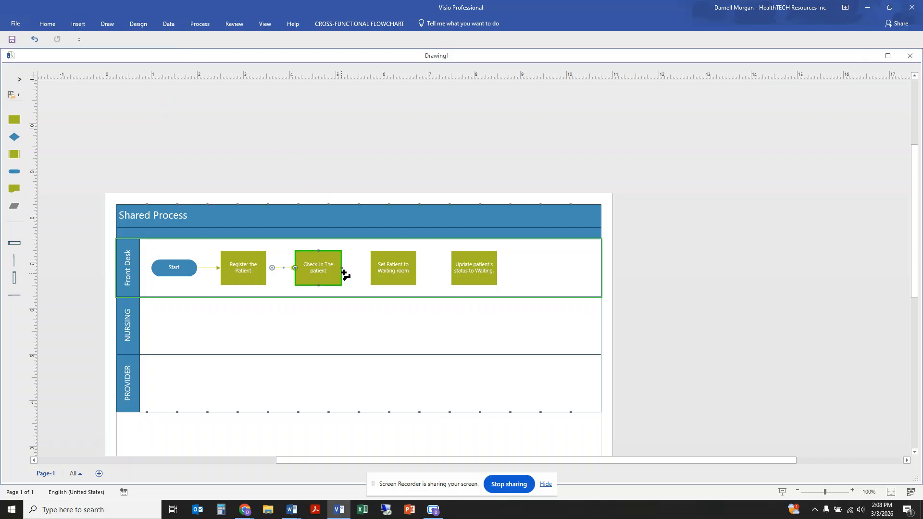
pyautogui.moveTo(342, 269); pyautogui.dragTo(369, 268)
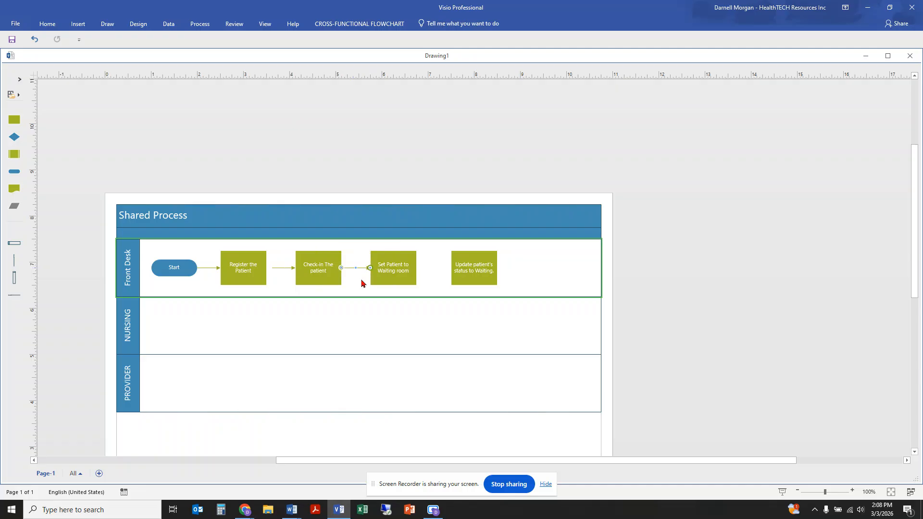
pyautogui.click(106, 24)
pyautogui.click(78, 24)
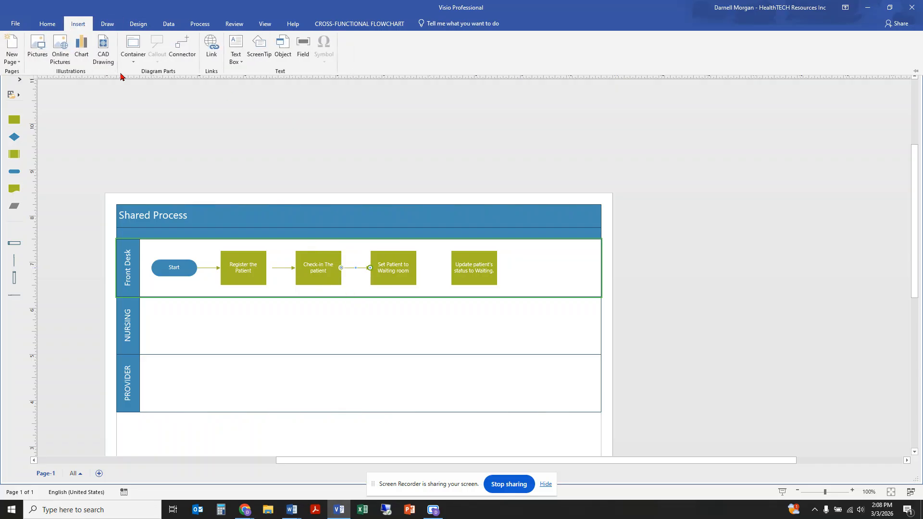
pyautogui.click(170, 56)
pyautogui.moveTo(417, 268); pyautogui.dragTo(451, 268)
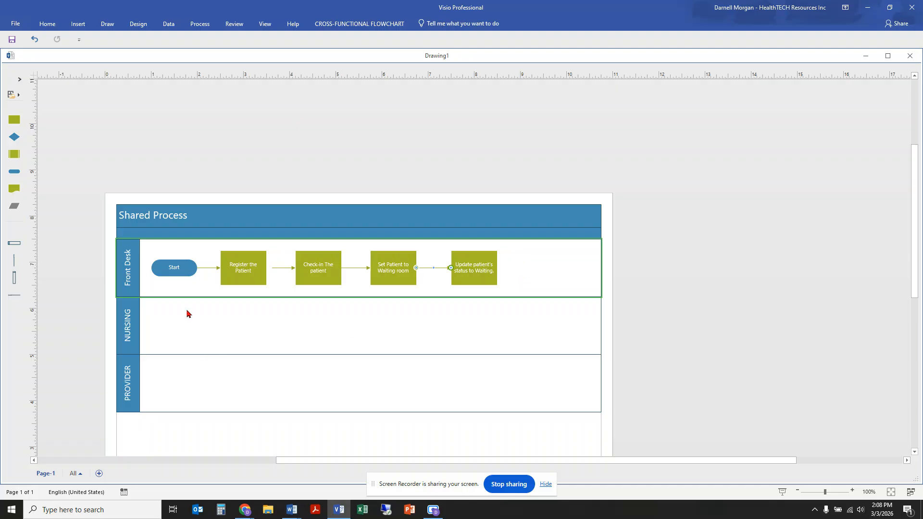
pyautogui.click(167, 328)
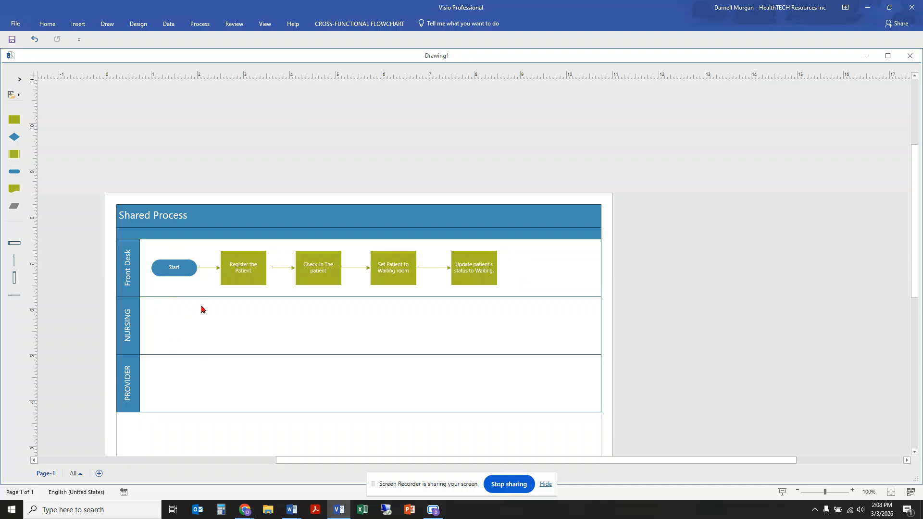
# - Place a Process shape at the start of the NURSING lane and label it "Nurses Intake"
pyautogui.scroll(-4, 201, 309)
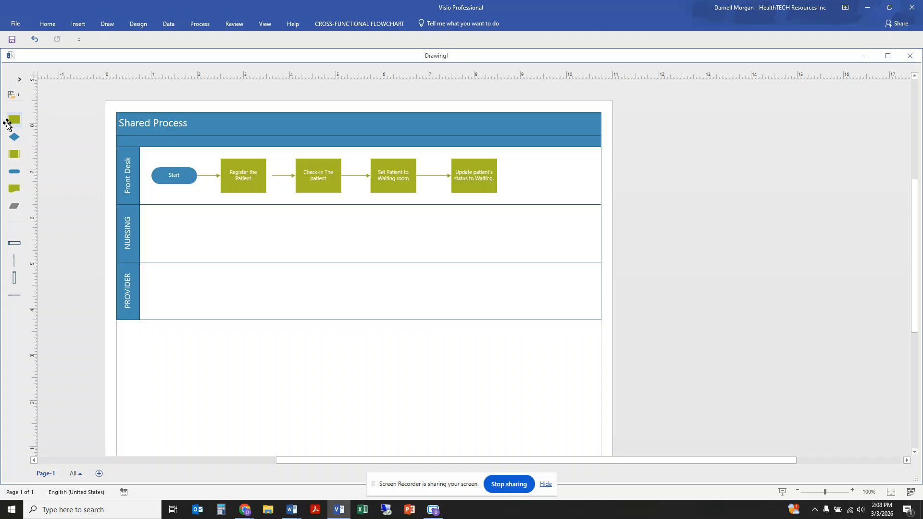
pyautogui.moveTo(7, 124); pyautogui.dragTo(176, 236)
pyautogui.doubleClick(174, 233)
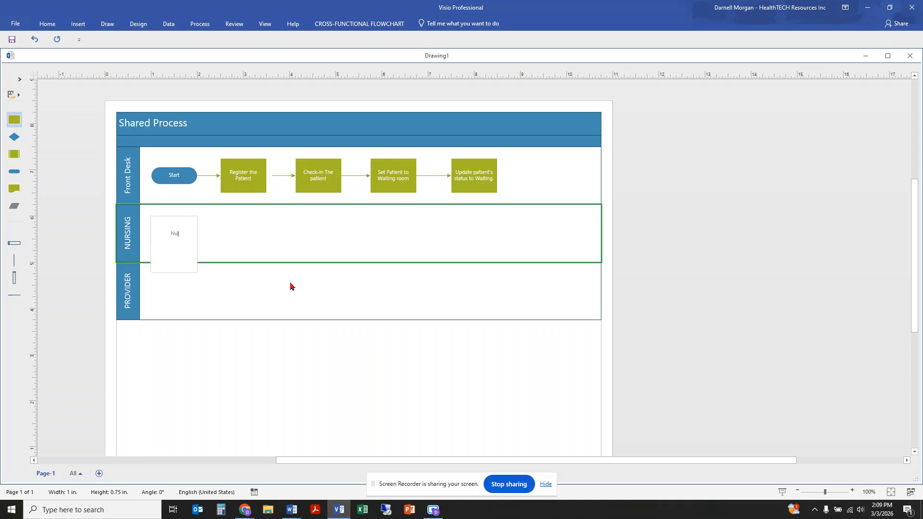
pyautogui.write('Nurses Intake')
pyautogui.press('Escape')
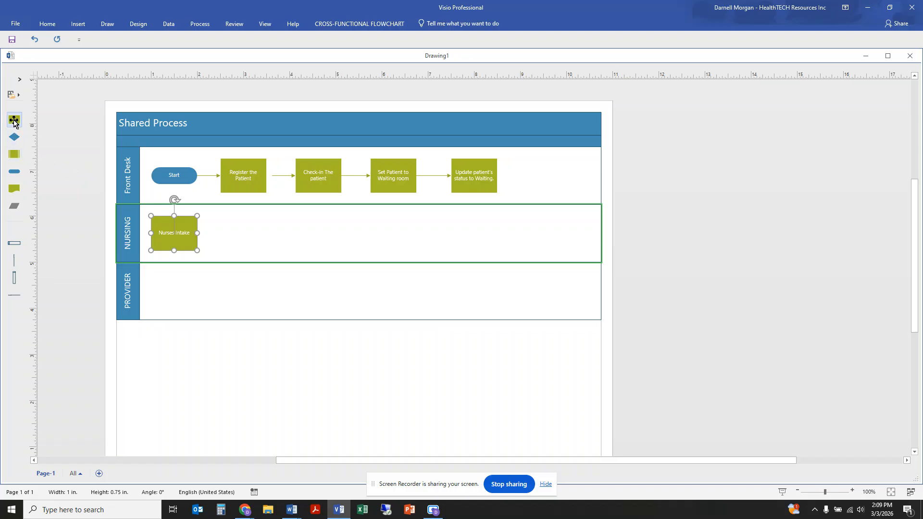
# - Add a Process shape after Nurses Intake in the NURSING lane and label it "Verify Patient"
pyautogui.moveTo(14, 119); pyautogui.dragTo(243, 233)
pyautogui.doubleClick(245, 234)
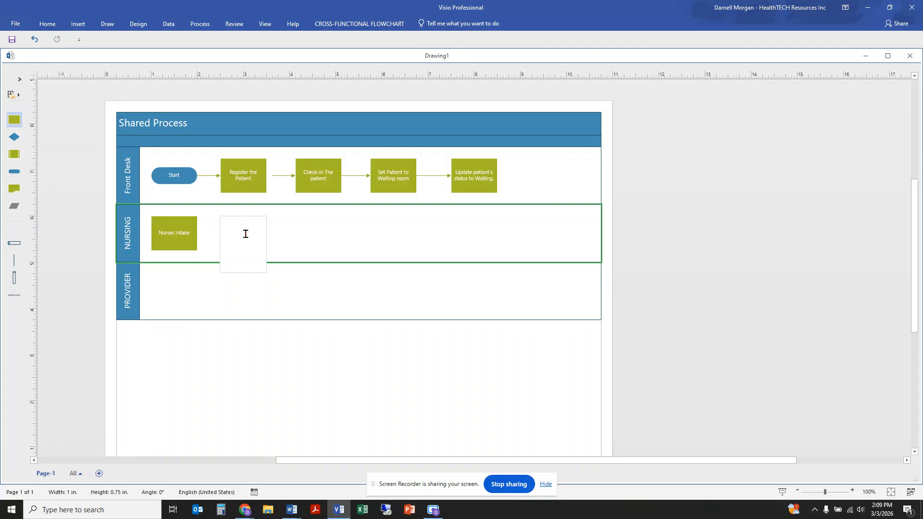
pyautogui.write('Verify Patient')
# - Add a Process shape after Verify Patient in the NURSING lane and label it "Open Patient"
pyautogui.moveTo(14, 120); pyautogui.dragTo(313, 234)
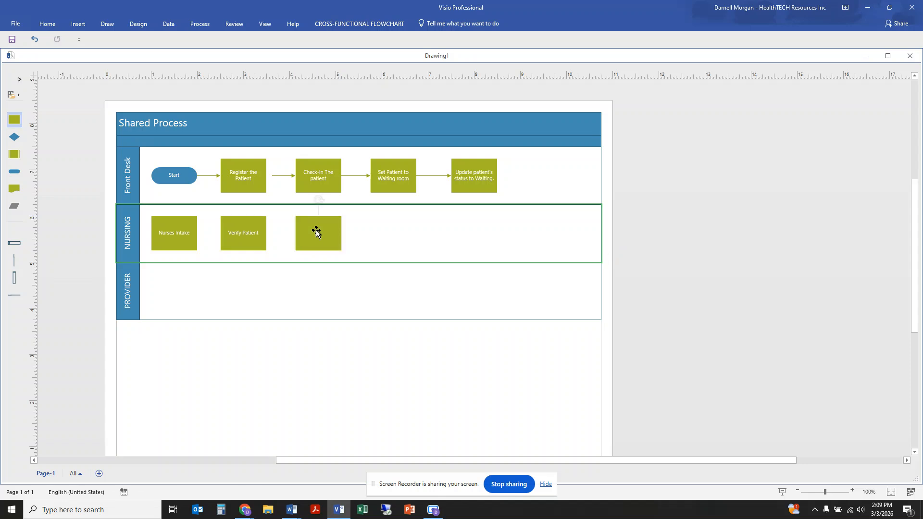
pyautogui.doubleClick(314, 234)
pyautogui.write('Open ')
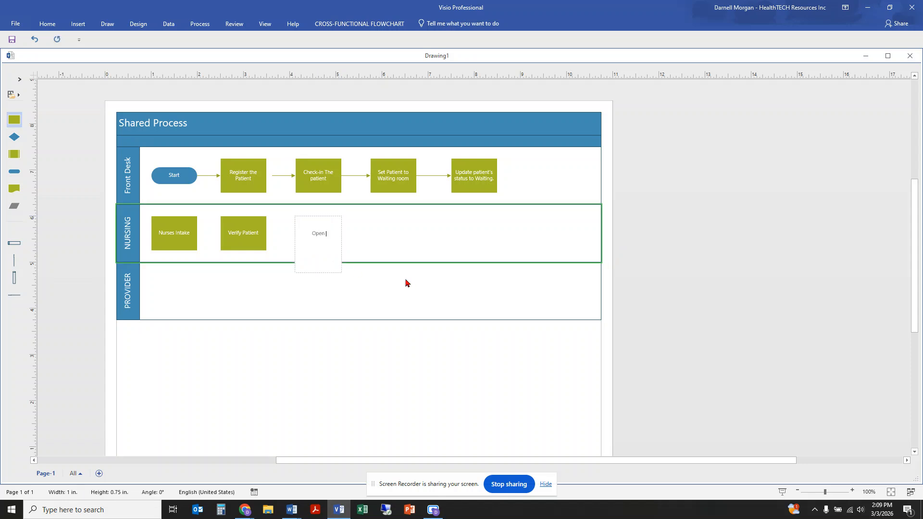
pyautogui.write('Patient')
pyautogui.press('Escape')
# - Add a Process shape after Open Patient labelled "Retrieve pt from waiting are", correcting the spelling of "Retrieve"
pyautogui.moveTo(17, 120); pyautogui.dragTo(388, 234)
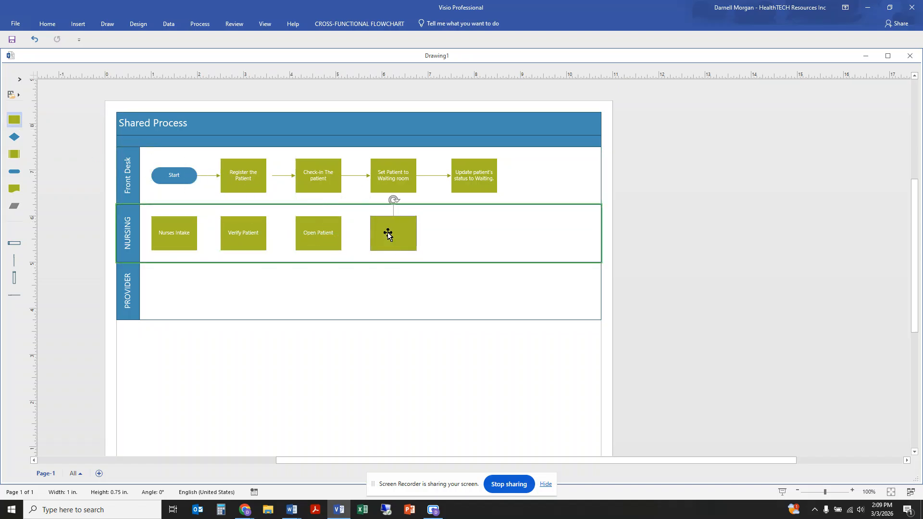
pyautogui.doubleClick(389, 234)
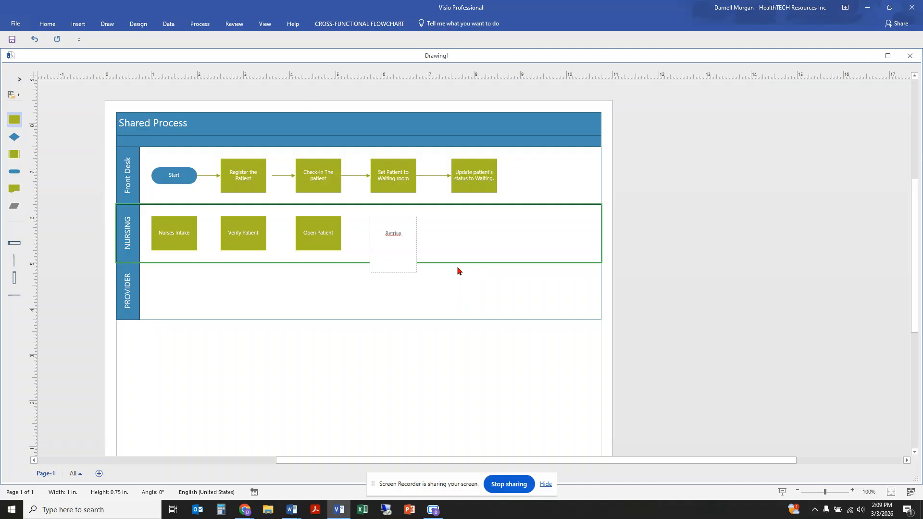
pyautogui.write('Retrive pt from waiting are')
pyautogui.rightClick(384, 232)
pyautogui.click(433, 233)
pyautogui.press('Escape')
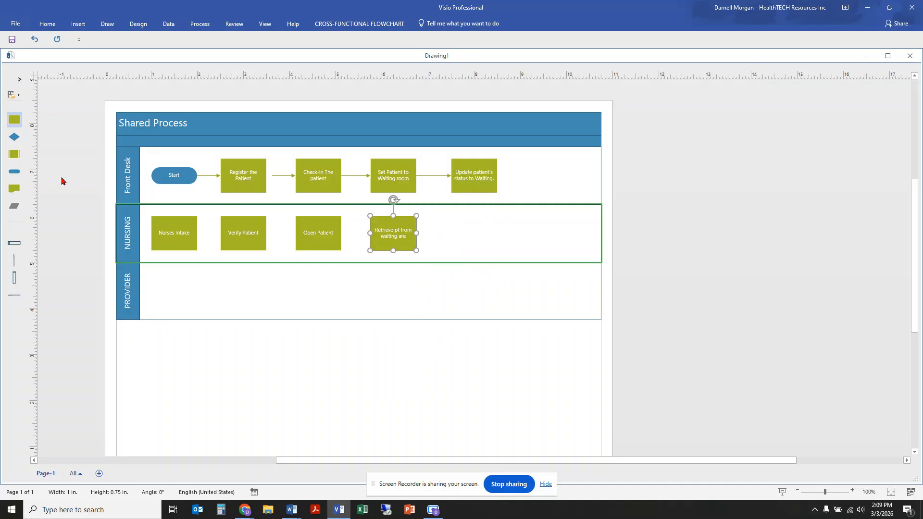
# - Add a Process shape labelled "Verbally Verify" after the Retrieve pt box, and place a blank Process shape after it in the NURSING lane
pyautogui.moveTo(17, 120); pyautogui.dragTo(470, 233)
pyautogui.doubleClick(469, 233)
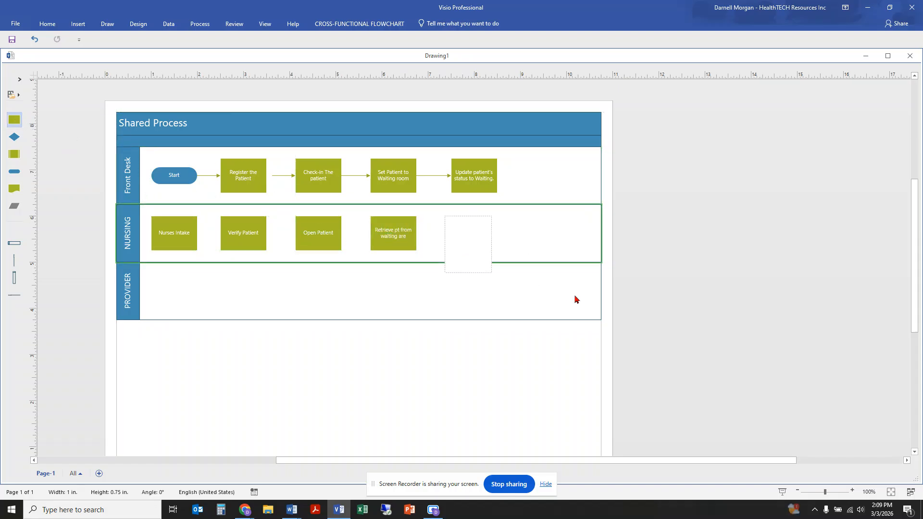
pyautogui.write('Verbally Verify')
pyautogui.press('Escape')
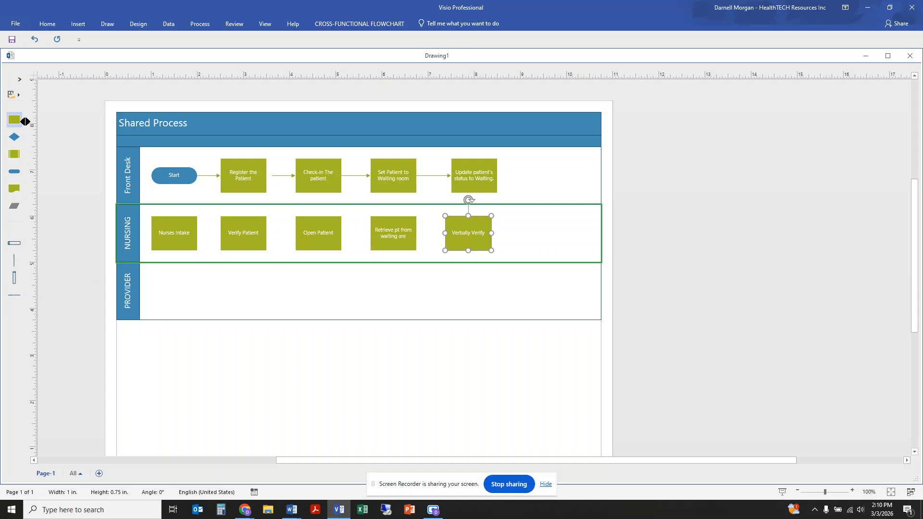
pyautogui.moveTo(16, 124); pyautogui.dragTo(545, 240)
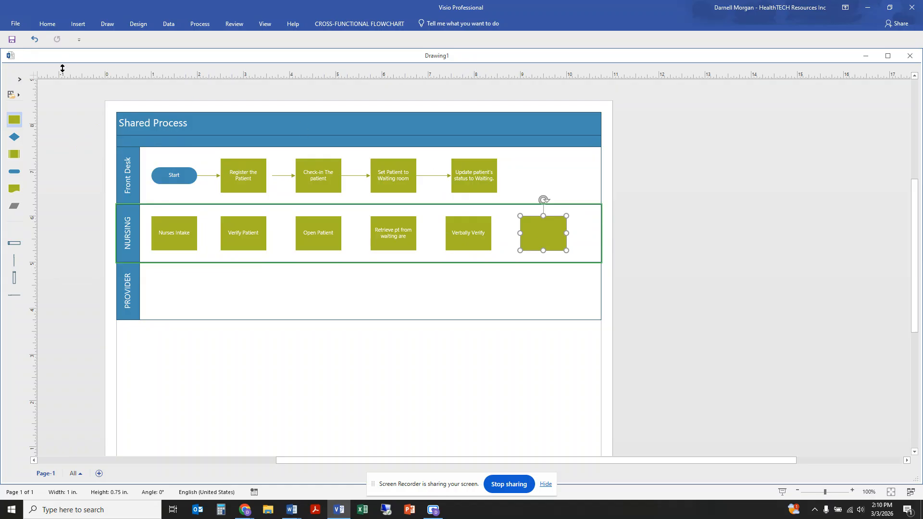
# - Change the diagram title to "Current State Workflow"
pyautogui.doubleClick(160, 125)
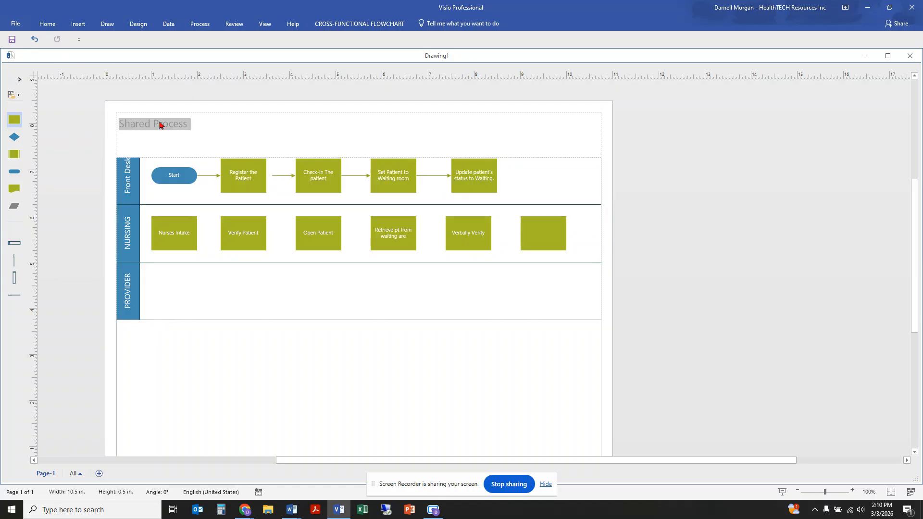
pyautogui.write('Curre')
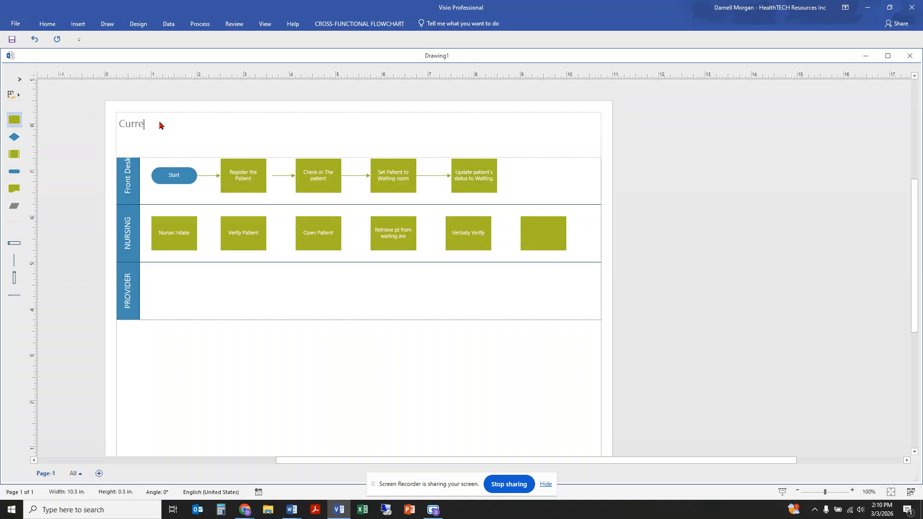
pyautogui.write('nt State Workflow')
pyautogui.press('Escape')
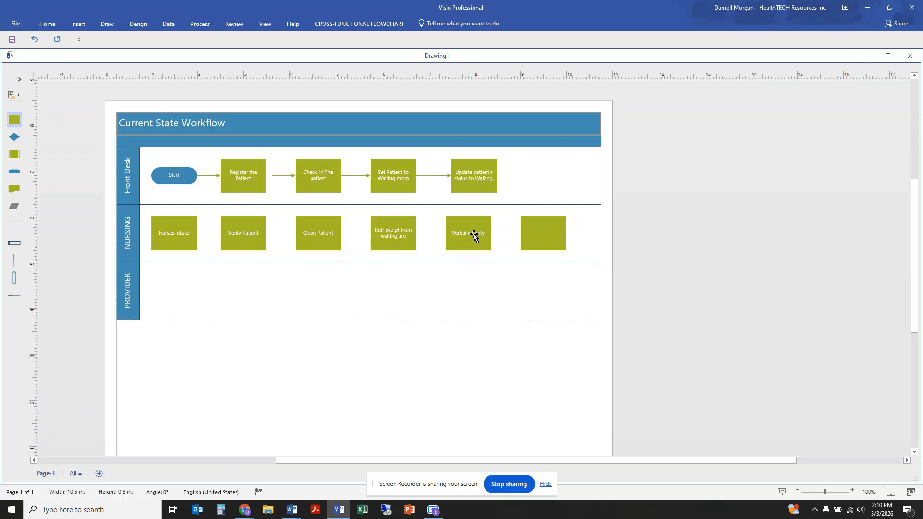
# - Label the blank box after Verbally Verify "HT/WT" and extend the NURSING lane downward for a second row
pyautogui.click(545, 240)
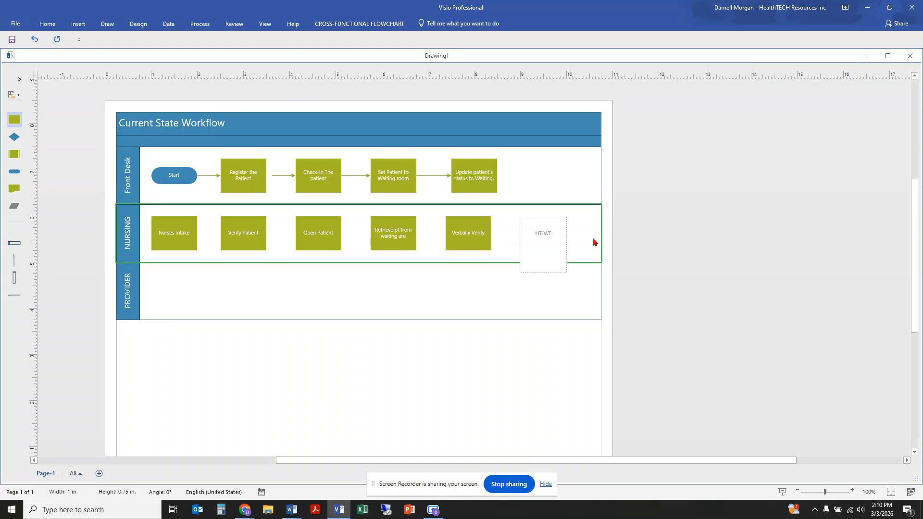
pyautogui.click(591, 236)
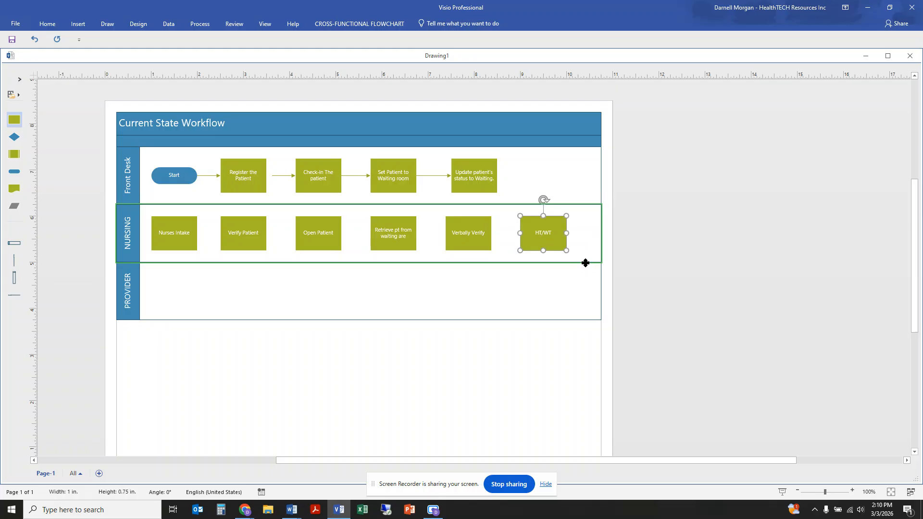
pyautogui.moveTo(585, 261); pyautogui.dragTo(582, 339)
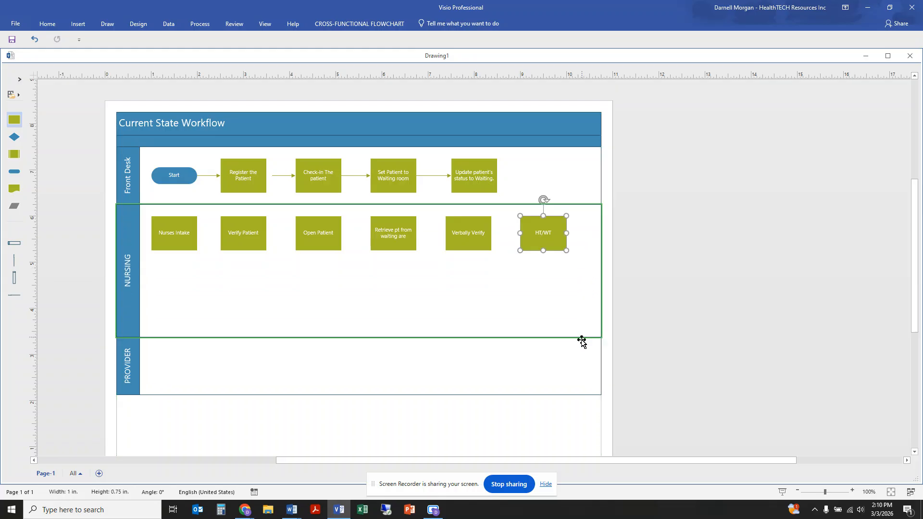
# - Add a Process shape directly below HT/WT in the NURSING lane and label it "Room Patient"
pyautogui.moveTo(12, 120); pyautogui.dragTo(548, 284)
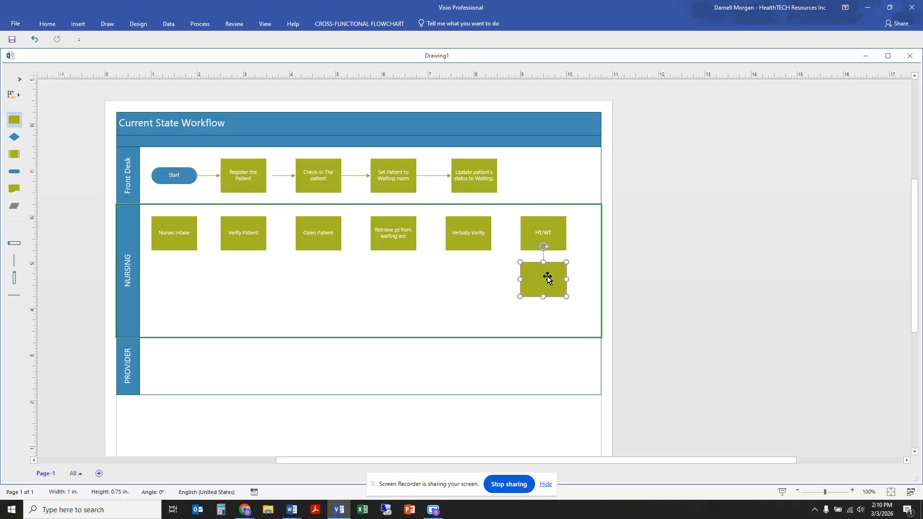
pyautogui.doubleClick(547, 277)
pyautogui.write('Roo')
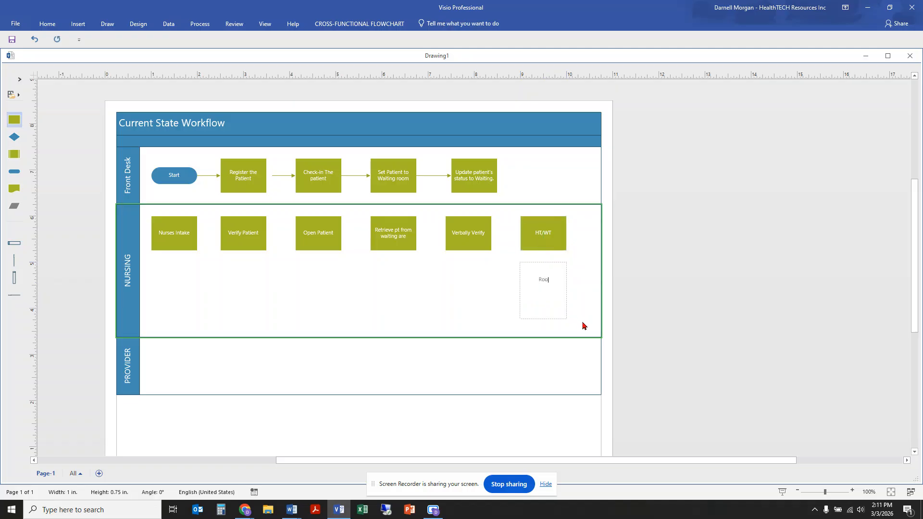
pyautogui.write('tient')
pyautogui.press('Escape')
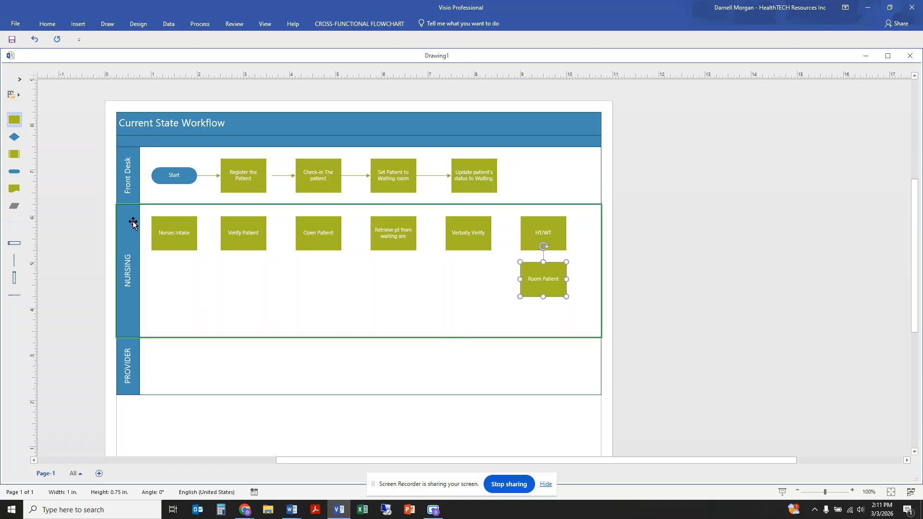
# - Add a Process shape below Verbally Verify, beside Room Patient, and label it "Open EHR"
pyautogui.moveTo(12, 115); pyautogui.dragTo(469, 288)
pyautogui.doubleClick(468, 274)
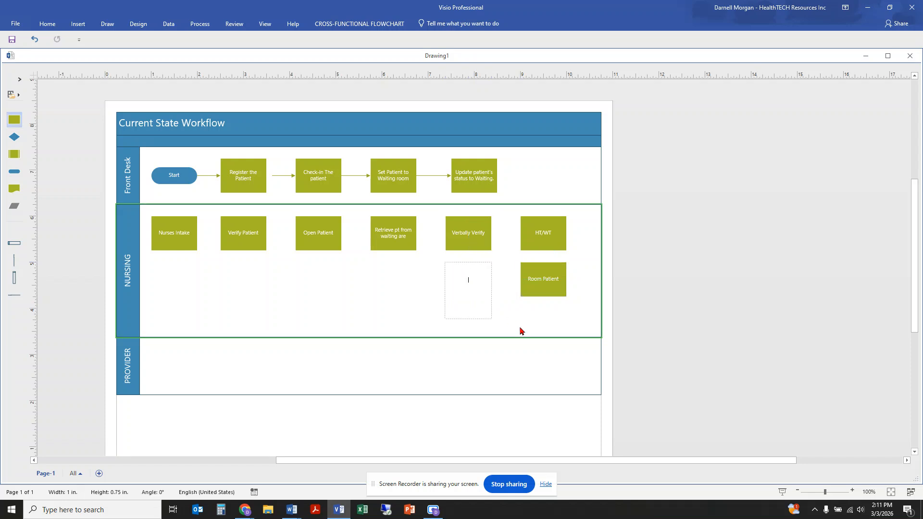
pyautogui.write('Open EHR')
pyautogui.press('Escape')
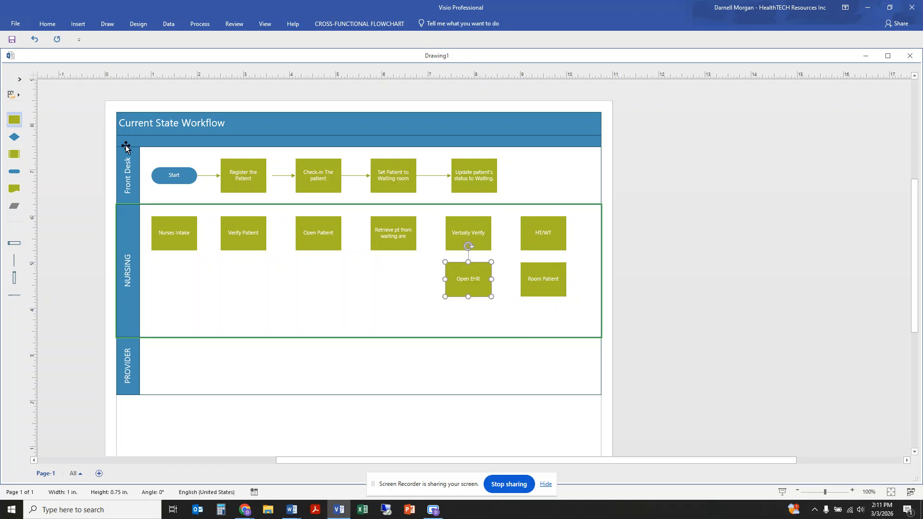
# - Add a Process shape below the Retrieve pt box, beside Open EHR, and label it "Select right pt"
pyautogui.moveTo(14, 120); pyautogui.dragTo(390, 274)
pyautogui.doubleClick(391, 274)
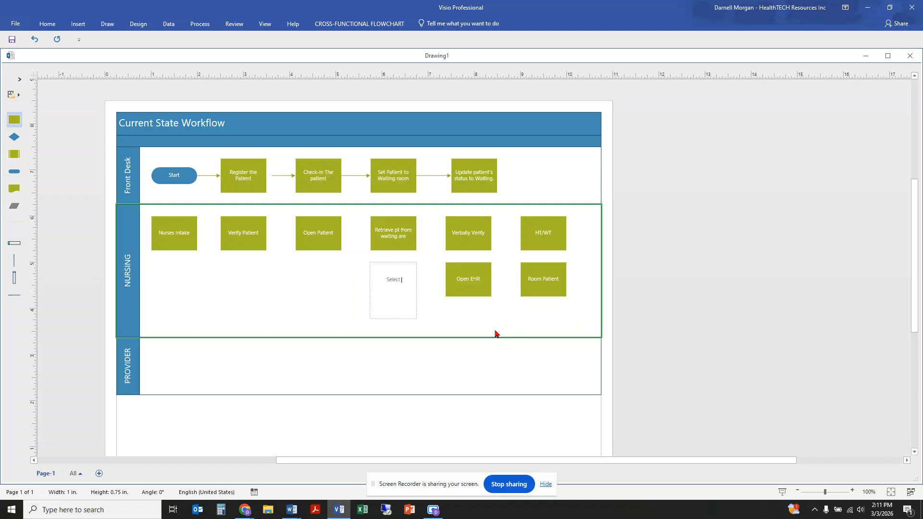
pyautogui.write('Select right pt')
pyautogui.press('Escape')
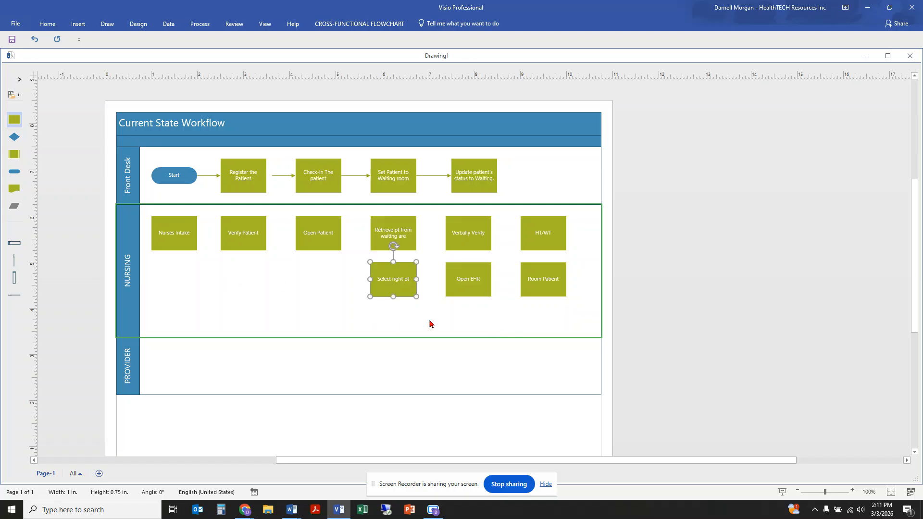
# - Add a Process shape below Open Patient, beside Select right pt, and label it "Perform vitals"
pyautogui.moveTo(14, 120); pyautogui.dragTo(319, 279)
pyautogui.doubleClick(319, 279)
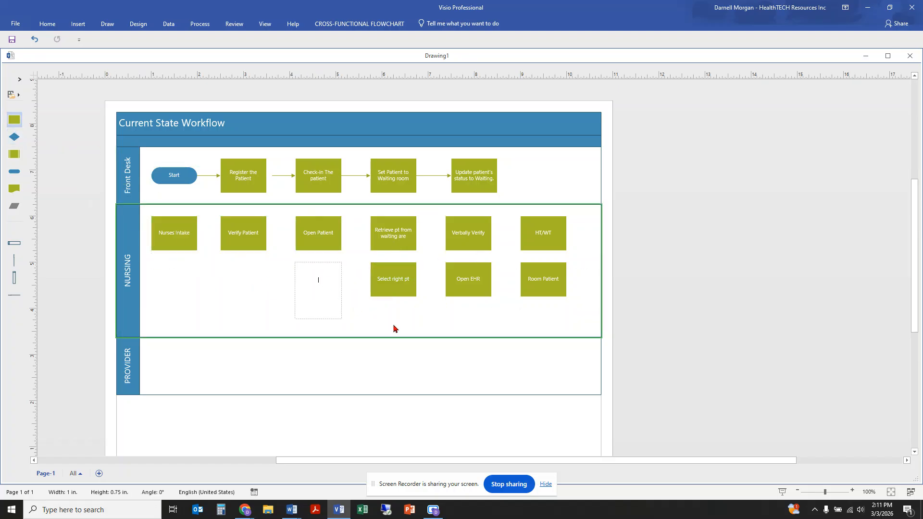
pyautogui.write('perfom')
pyautogui.press('BackSpace')
pyautogui.press('BackSpace')
pyautogui.write('rm vitals')
pyautogui.press('Escape')
# - Finish the second NURSING row with Process shapes labelled "Enter Vitals" below Verify Patient and "Enter CC" below Nurses Intake
pyautogui.moveTo(14, 119); pyautogui.dragTo(245, 285)
pyautogui.doubleClick(243, 280)
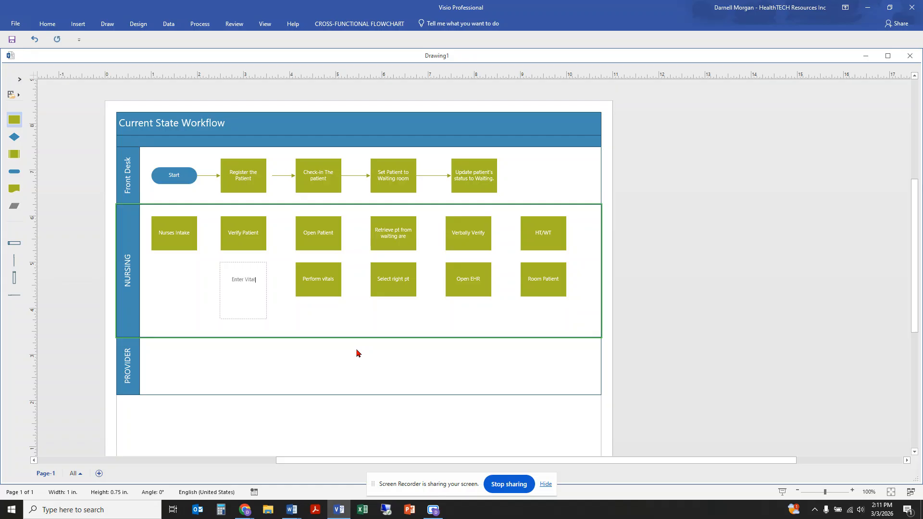
pyautogui.press('Escape')
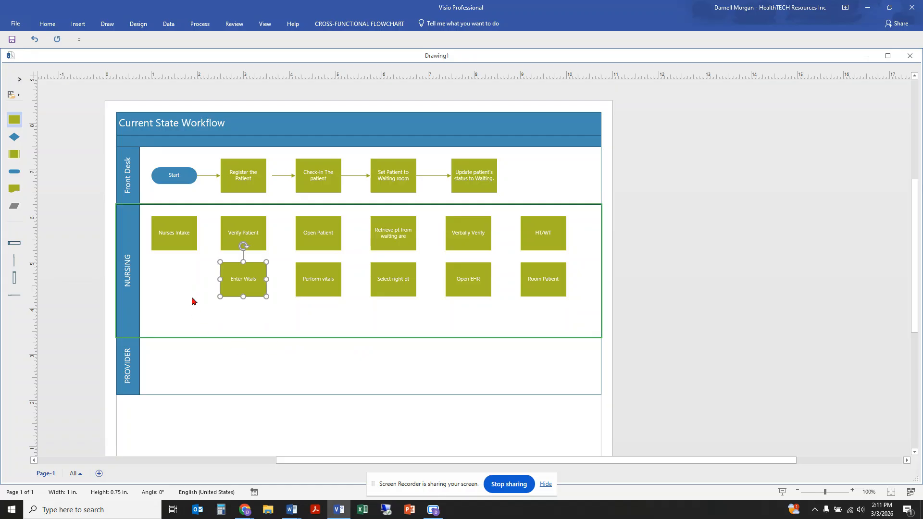
pyautogui.moveTo(14, 120); pyautogui.dragTo(177, 283)
pyautogui.doubleClick(175, 281)
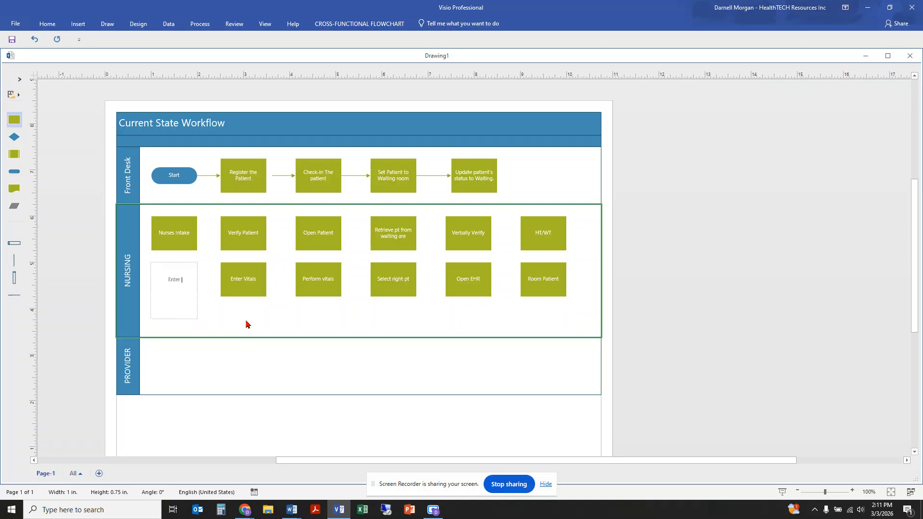
pyautogui.press('Escape')
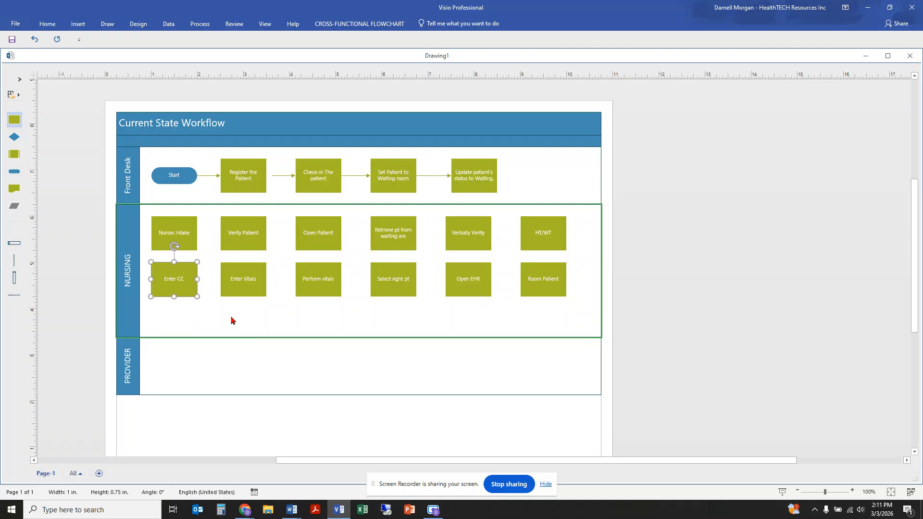
# - Extend the NURSING lane downward and add a Process shape labelled "Complete standing orders." below Enter CC
pyautogui.moveTo(247, 341); pyautogui.dragTo(247, 395)
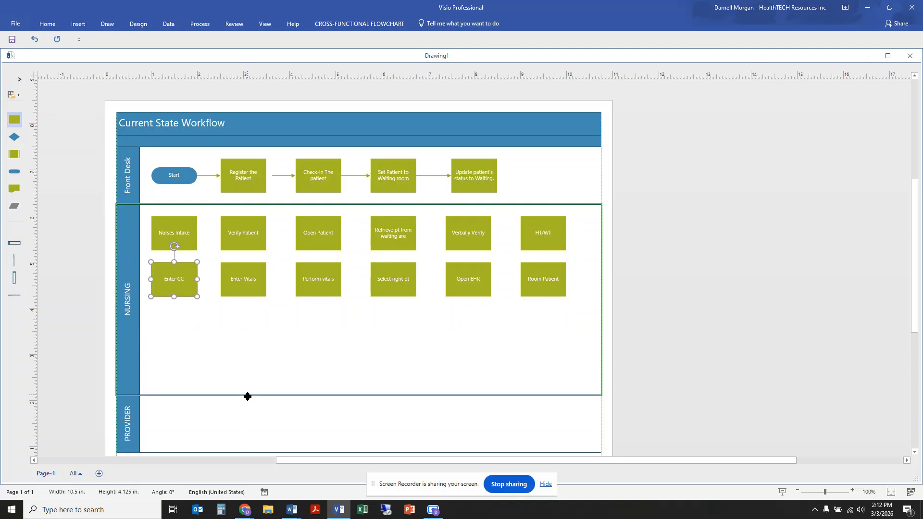
pyautogui.moveTo(15, 119); pyautogui.dragTo(170, 339)
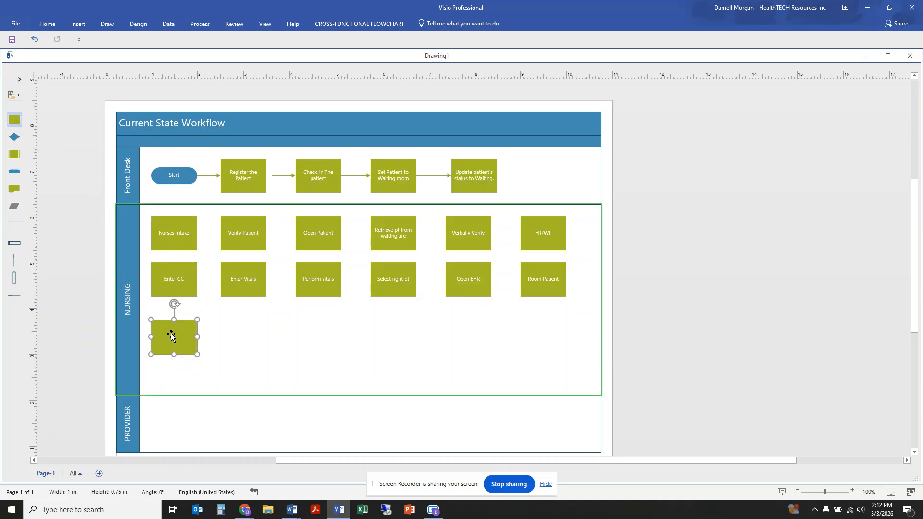
pyautogui.press('F2')
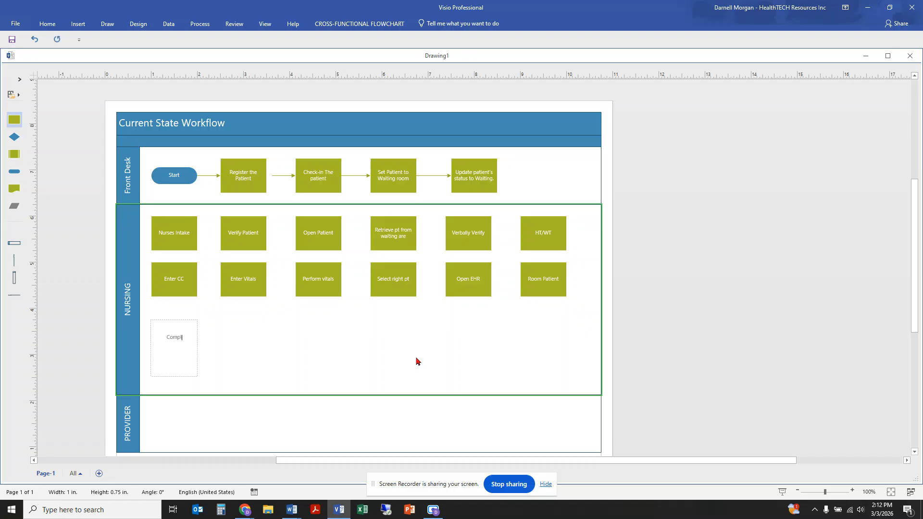
pyautogui.write('Complete standinig or')
pyautogui.press('BackSpace')
pyautogui.press('BackSpace')
pyautogui.press('BackSpace')
pyautogui.press('BackSpace')
pyautogui.press('BackSpace')
pyautogui.press('BackSpace')
pyautogui.press('BackSpace')
pyautogui.write('ng o')
pyautogui.press('Escape')
# - Place two blank Process shapes after Complete standing orders in the third NURSING row
pyautogui.moveTo(14, 119); pyautogui.dragTo(247, 340)
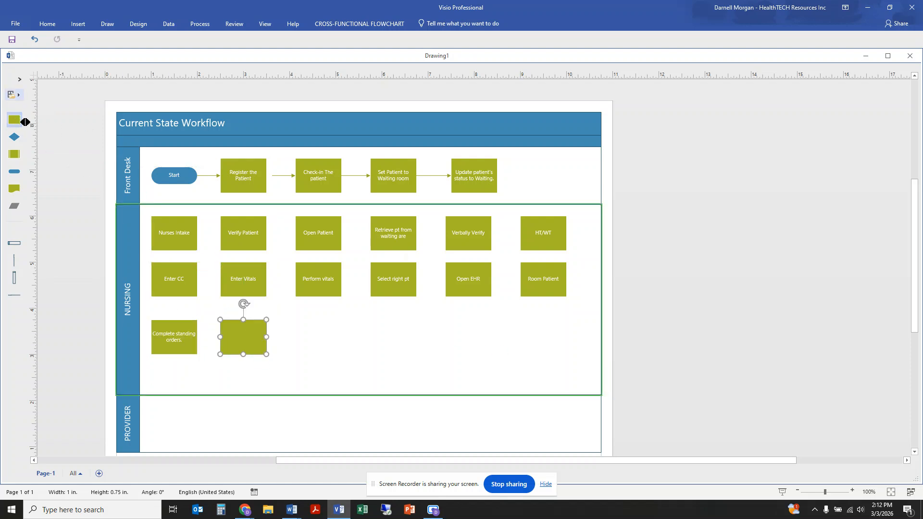
pyautogui.moveTo(26, 126); pyautogui.dragTo(321, 341)
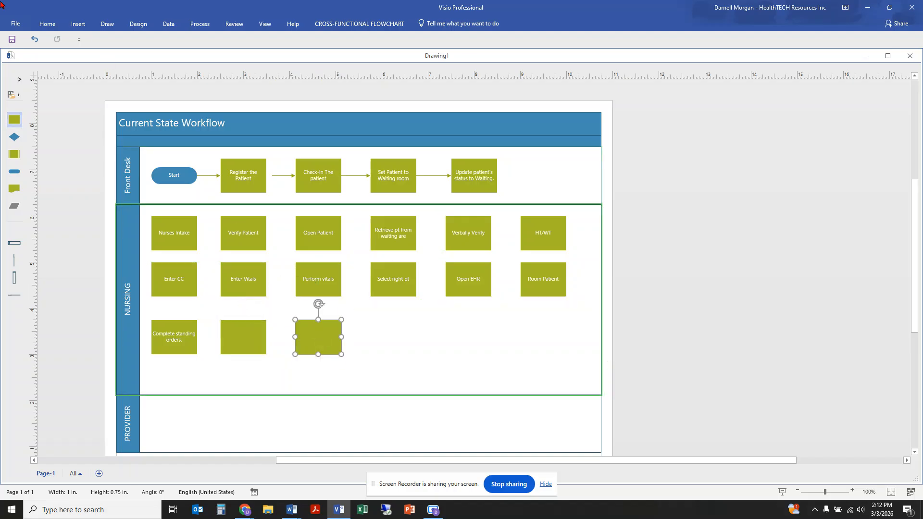
# - Draw connectors from Nurses Intake to Verify Patient and from Verify Patient to Open Patient
pyautogui.click(79, 24)
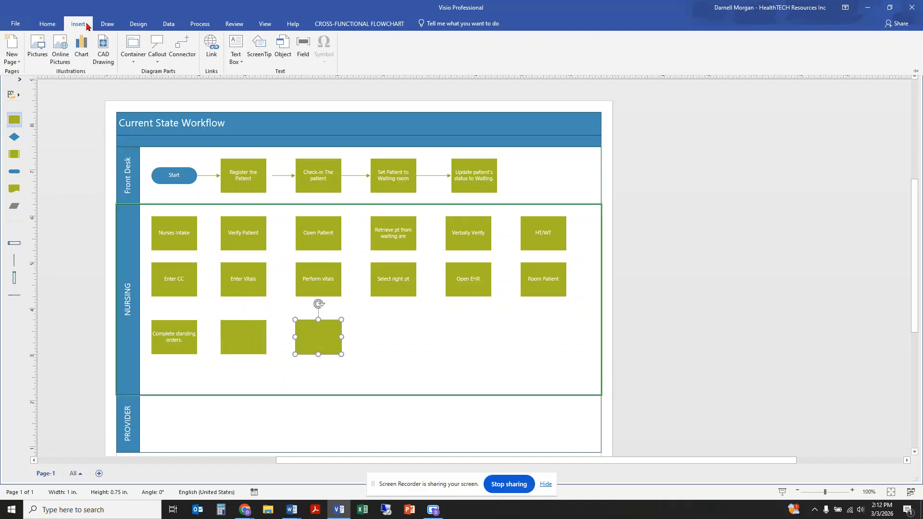
pyautogui.click(915, 71)
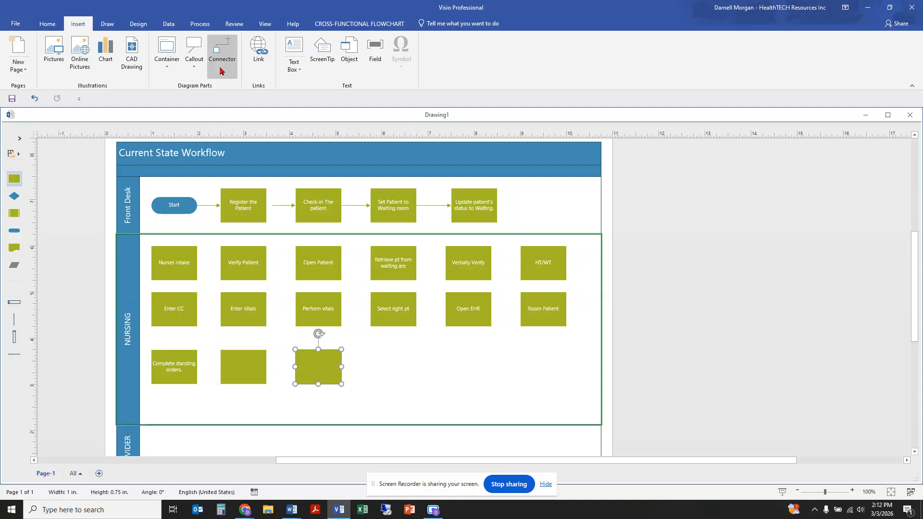
pyautogui.click(221, 50)
pyautogui.moveTo(198, 263); pyautogui.dragTo(219, 263)
pyautogui.click(223, 51)
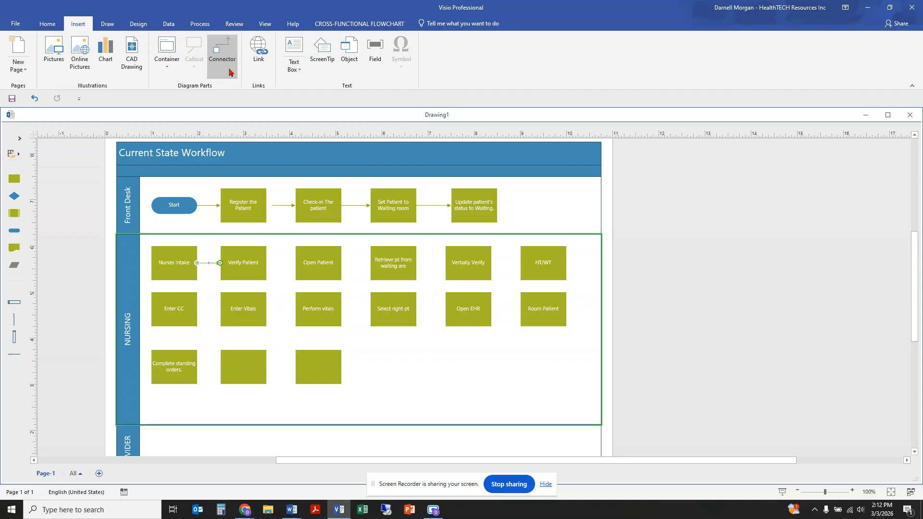
pyautogui.moveTo(267, 263); pyautogui.dragTo(294, 263)
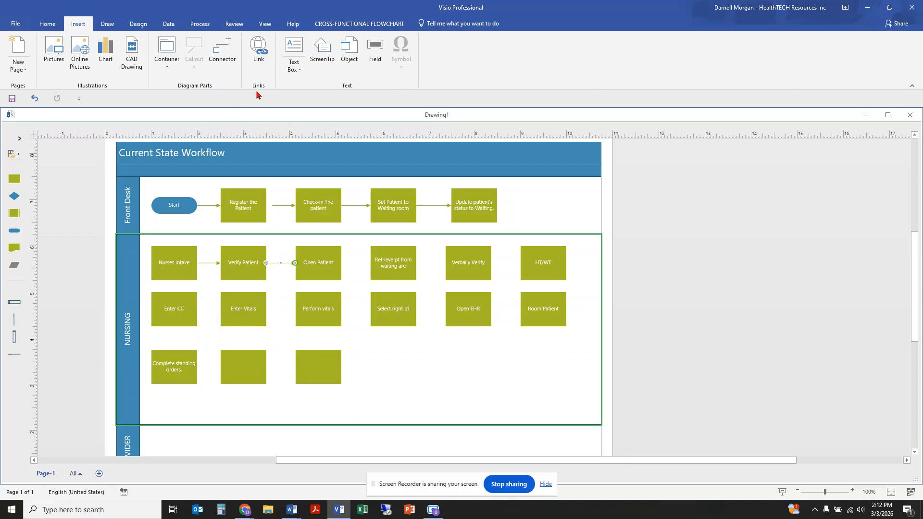
# - Draw connectors from Open Patient through Retrieve pt and Verbally Verify to HT/WT in the first NURSING row
pyautogui.click(222, 57)
pyautogui.moveTo(341, 264); pyautogui.dragTo(370, 263)
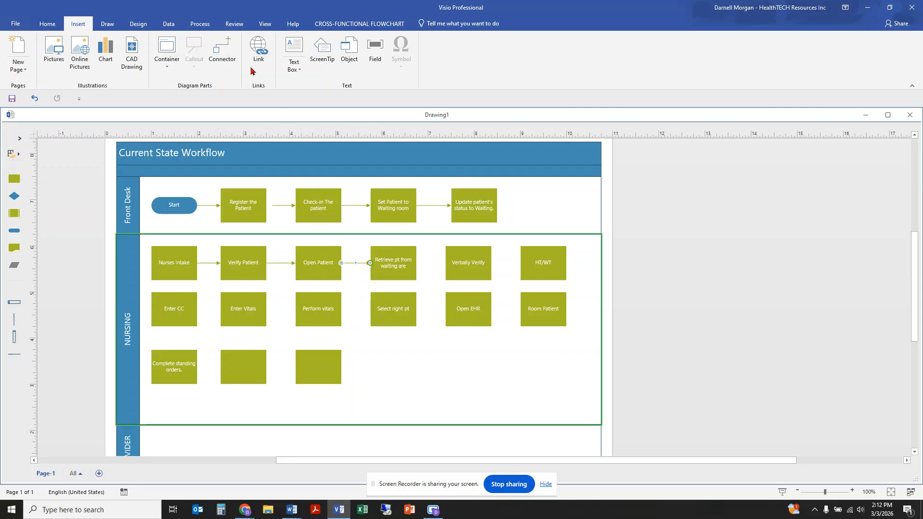
pyautogui.click(220, 53)
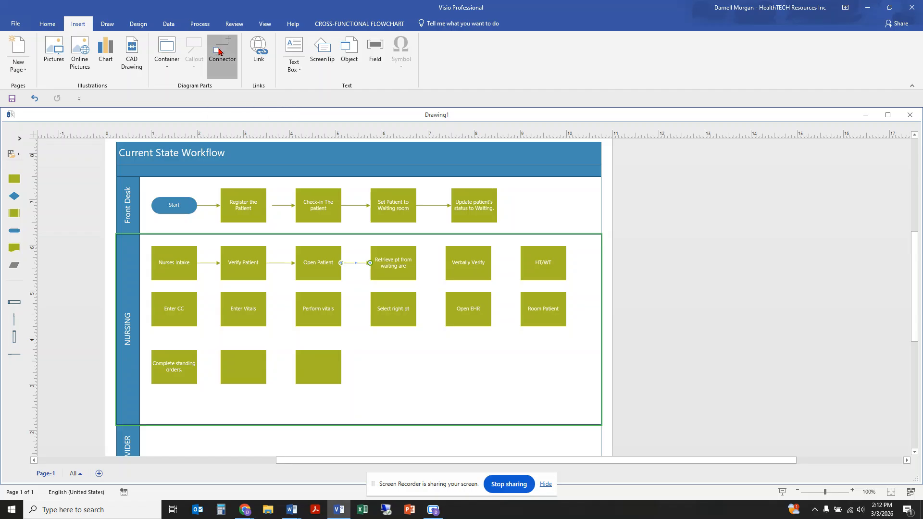
pyautogui.click(400, 254)
pyautogui.moveTo(418, 265); pyautogui.dragTo(521, 263)
# - Draw connectors from HT/WT down to Room Patient and back along the second NURSING row to Enter CC
pyautogui.click(220, 53)
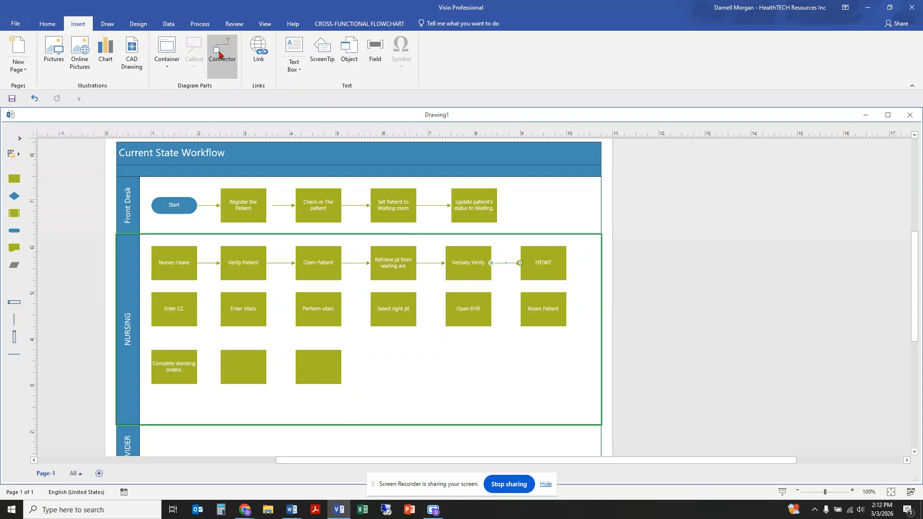
pyautogui.moveTo(543, 280); pyautogui.dragTo(543, 292)
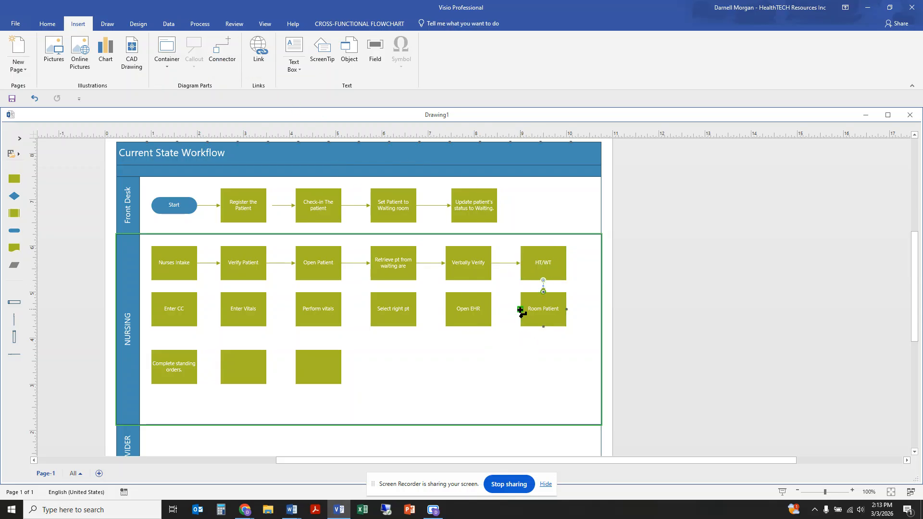
pyautogui.moveTo(499, 309); pyautogui.dragTo(498, 309)
pyautogui.moveTo(421, 308); pyautogui.dragTo(416, 309)
pyautogui.moveTo(350, 309); pyautogui.dragTo(347, 309)
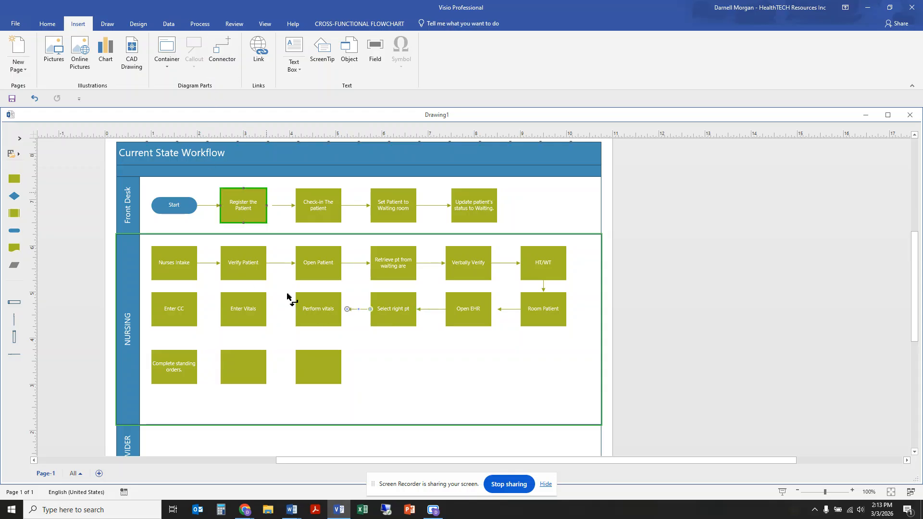
pyautogui.moveTo(295, 309); pyautogui.dragTo(266, 309)
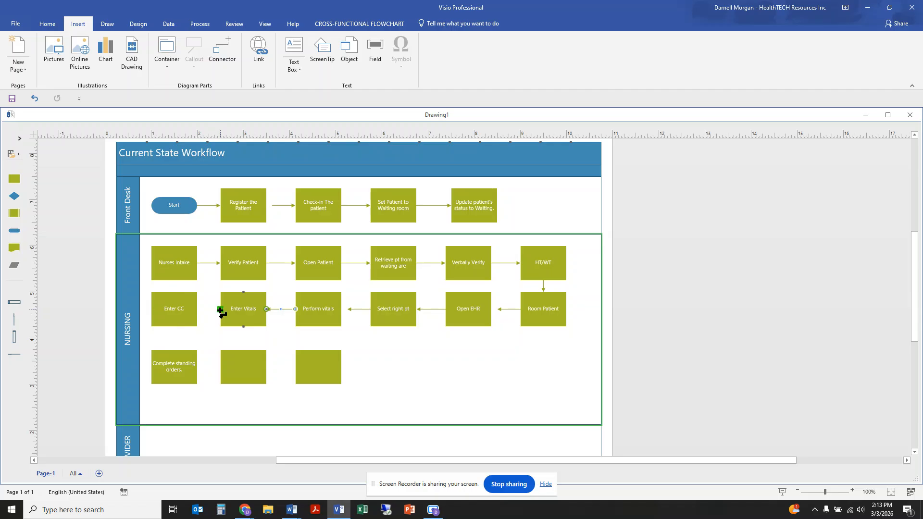
pyautogui.moveTo(221, 309); pyautogui.dragTo(202, 309)
# - Draw connectors from Enter CC down to Complete standing orders and on through the two blank Process shapes beside it
pyautogui.click(222, 50)
pyautogui.moveTo(174, 345); pyautogui.dragTo(174, 348)
pyautogui.click(221, 50)
pyautogui.moveTo(216, 366); pyautogui.dragTo(220, 366)
pyautogui.moveTo(267, 367); pyautogui.dragTo(294, 367)
pyautogui.click(404, 355)
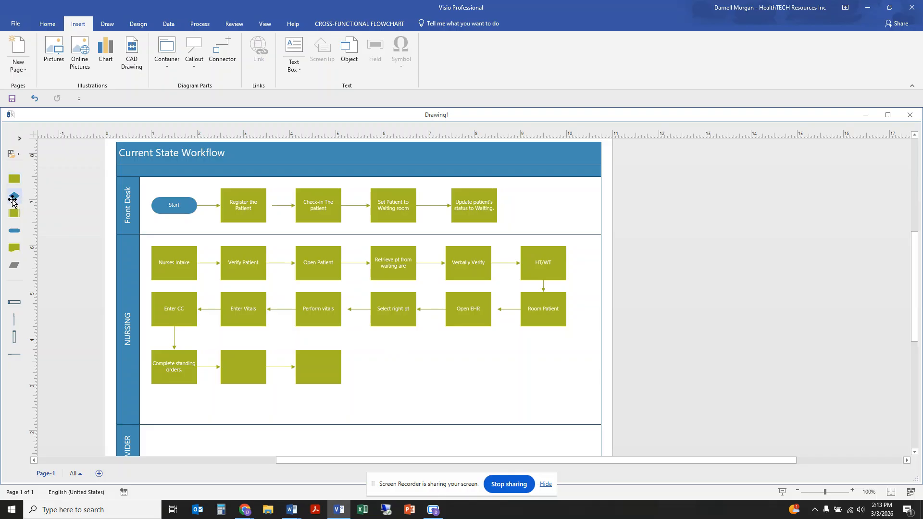
# - Add a Decision shape labelled "Does pt need labs?" after the blank Process shapes in the third NURSING row
pyautogui.moveTo(14, 196); pyautogui.dragTo(397, 369)
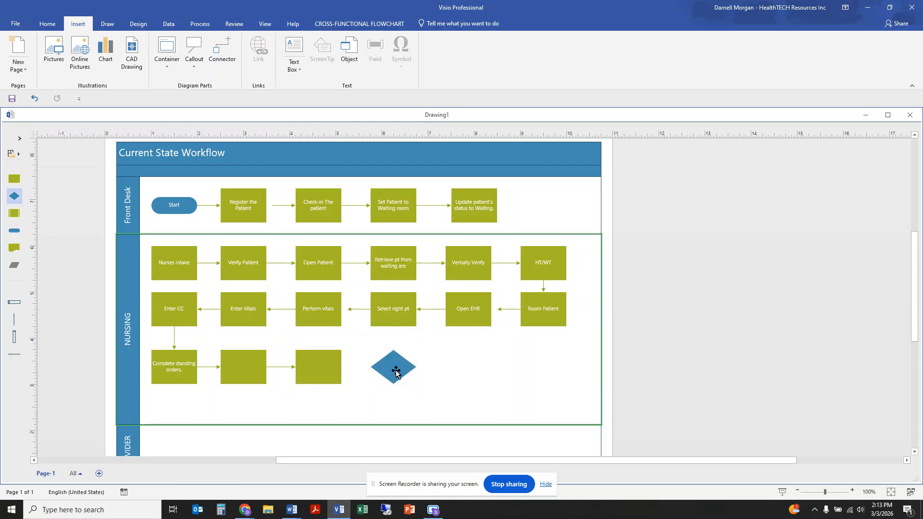
pyautogui.doubleClick(394, 368)
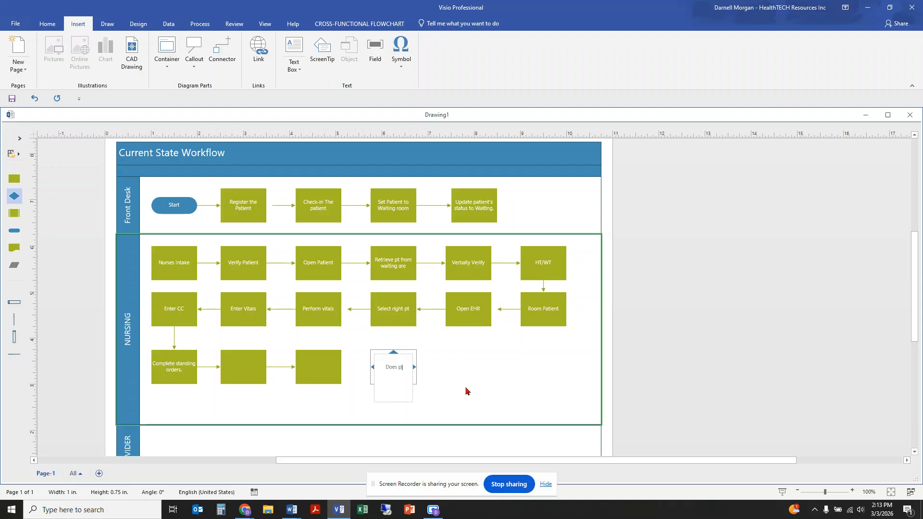
pyautogui.write('Does pt need labs?')
pyautogui.press('Escape')
pyautogui.click(461, 372)
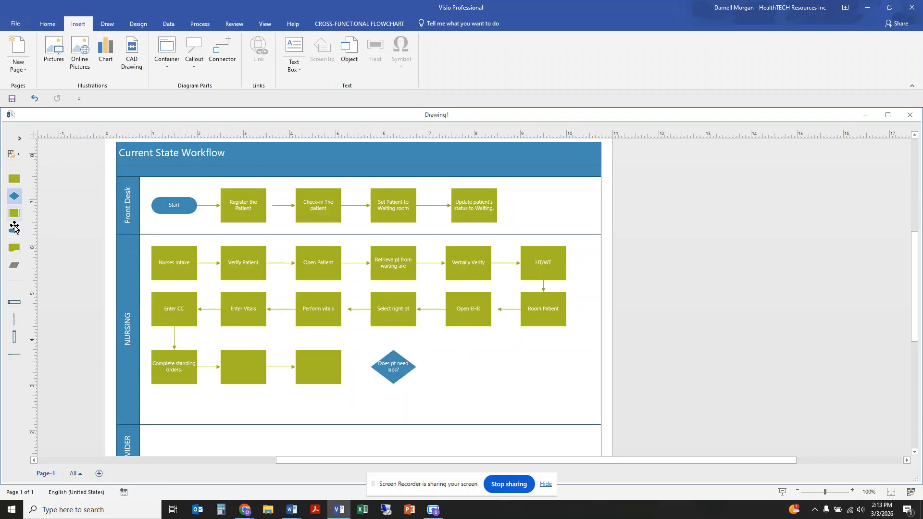
# - Add a Process shape labelled "Send to lab" to the right of the Does pt need labs? decision
pyautogui.moveTo(14, 185); pyautogui.dragTo(482, 369)
pyautogui.doubleClick(505, 379)
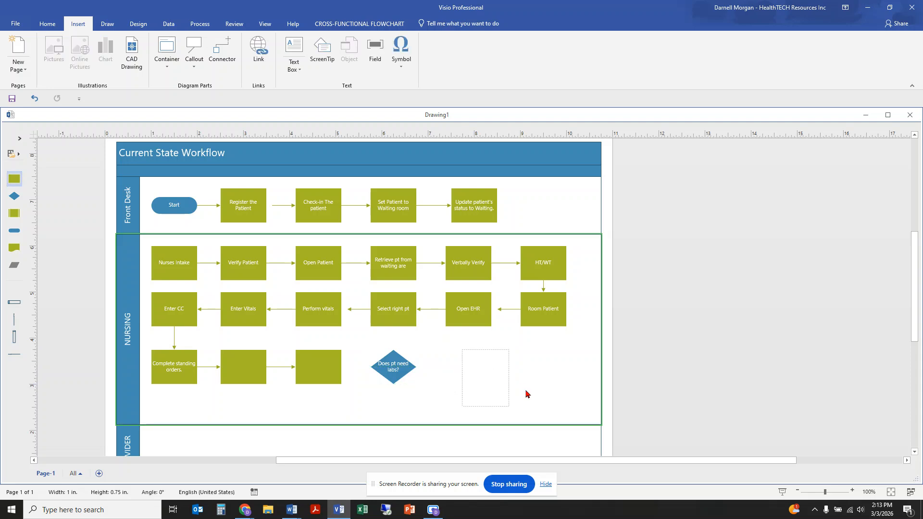
pyautogui.write('Send to lab')
pyautogui.press('Escape')
# - Extend the NURSING lane downward and place a blank Process shape below the Does pt need labs? decision
pyautogui.scroll(-3, 475, 379)
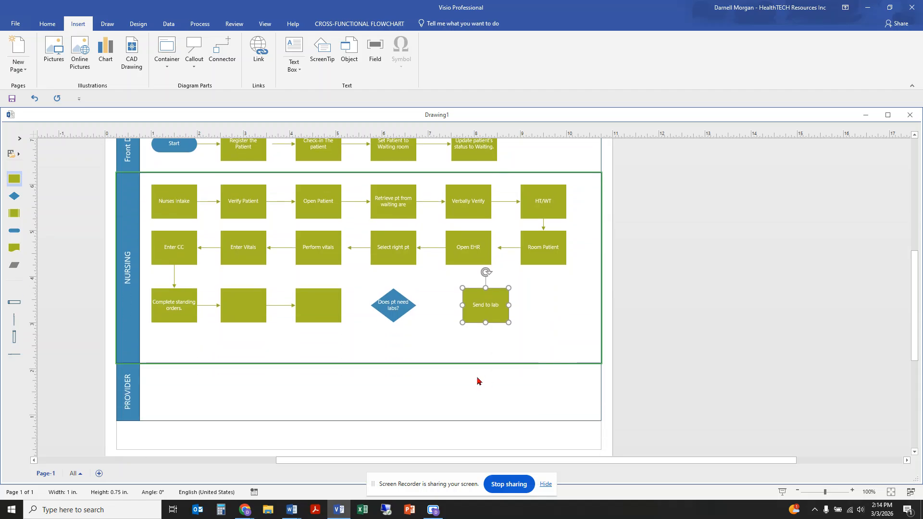
pyautogui.moveTo(481, 363); pyautogui.dragTo(481, 398)
pyautogui.click(395, 338)
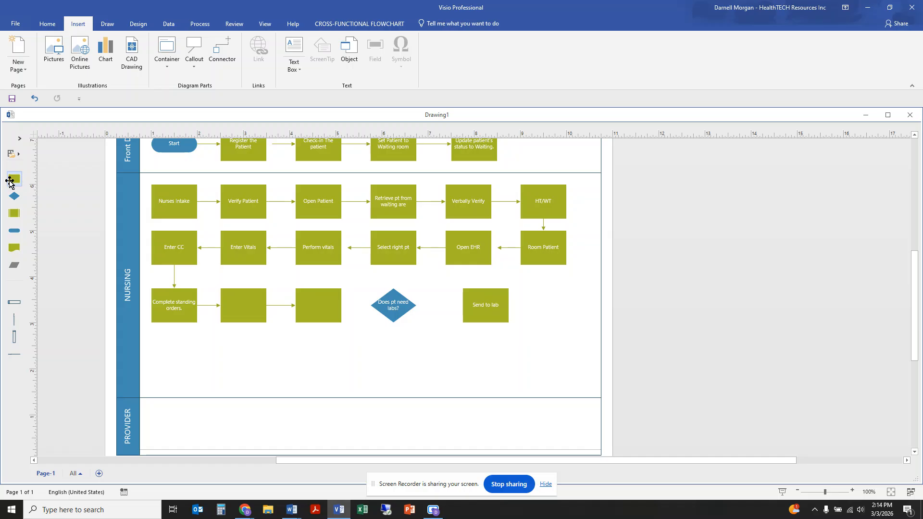
pyautogui.moveTo(13, 180); pyautogui.dragTo(397, 370)
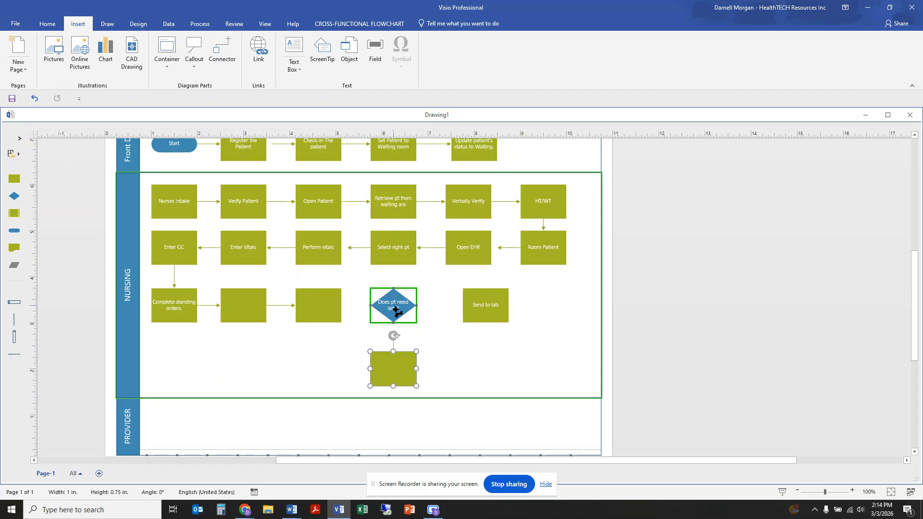
# - Connect the Does pt need labs? decision to the blank Process shape below it and label the connector "NO"
pyautogui.moveTo(393, 323); pyautogui.dragTo(394, 350)
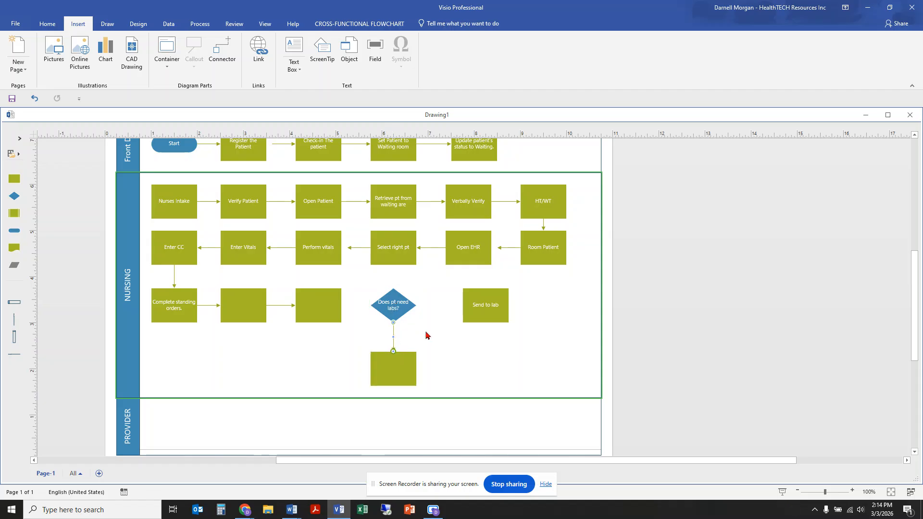
pyautogui.doubleClick(388, 334)
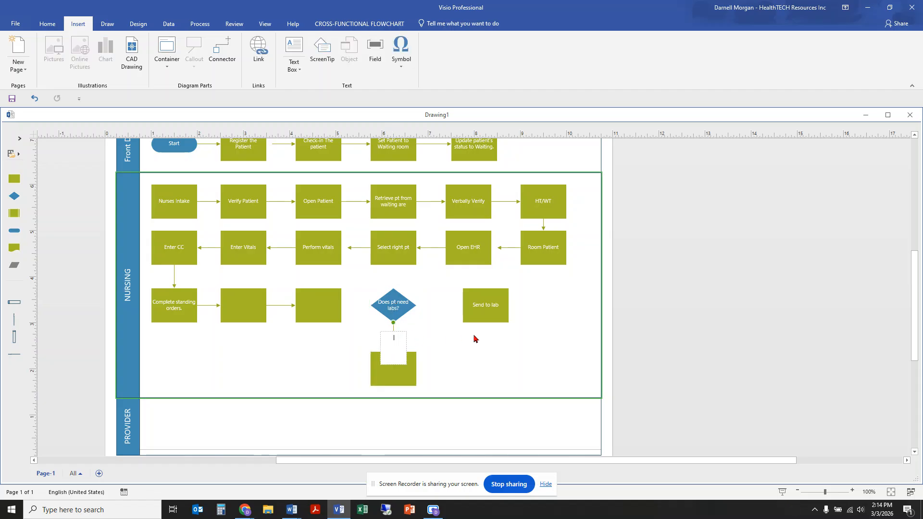
pyautogui.write('NO')
pyautogui.press('Escape')
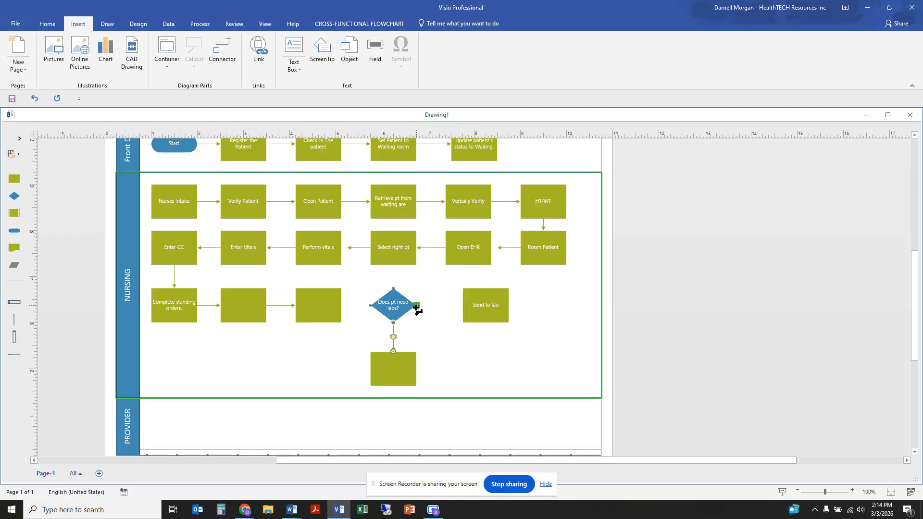
# - Connect the Does pt need labs? decision to Send to lab and label the connector "YES"
pyautogui.moveTo(416, 305); pyautogui.dragTo(465, 306)
pyautogui.doubleClick(440, 306)
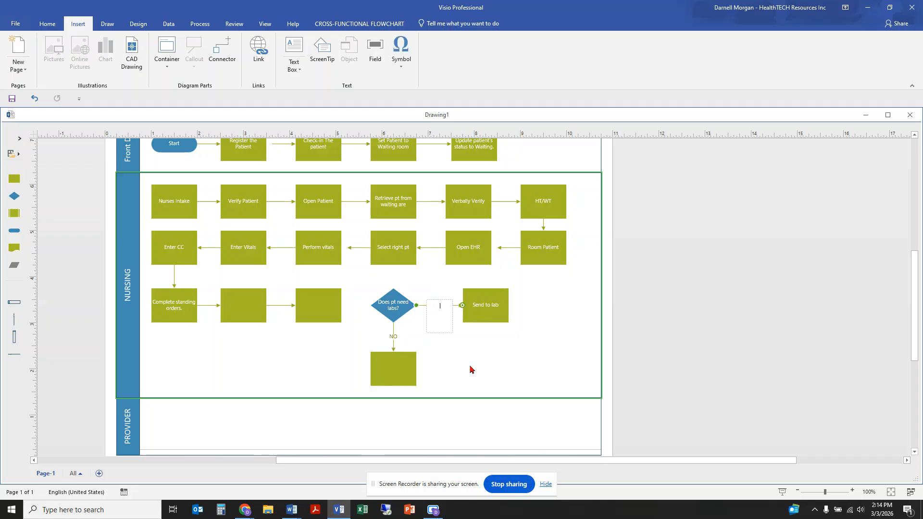
pyautogui.write('ES')
pyautogui.click(470, 370)
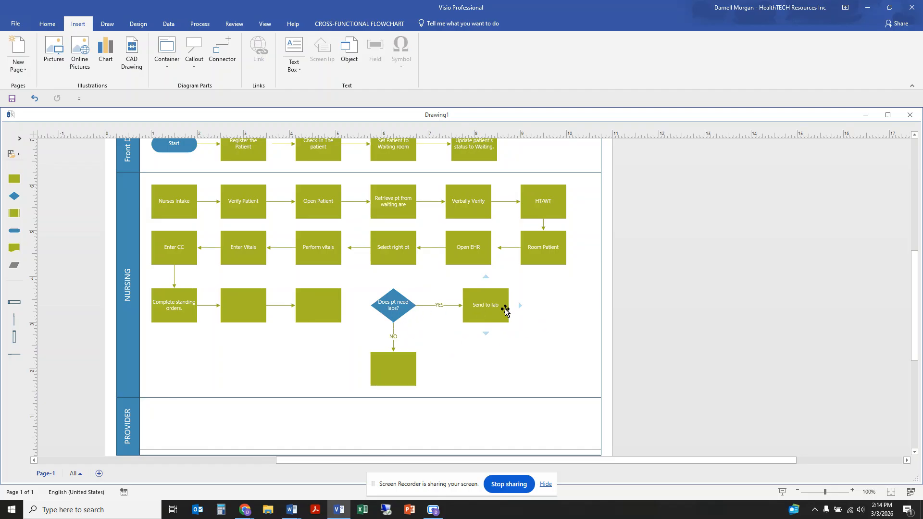
# - Label the Process shape on the NO branch "Set pt to waiting for provider"
pyautogui.click(335, 306)
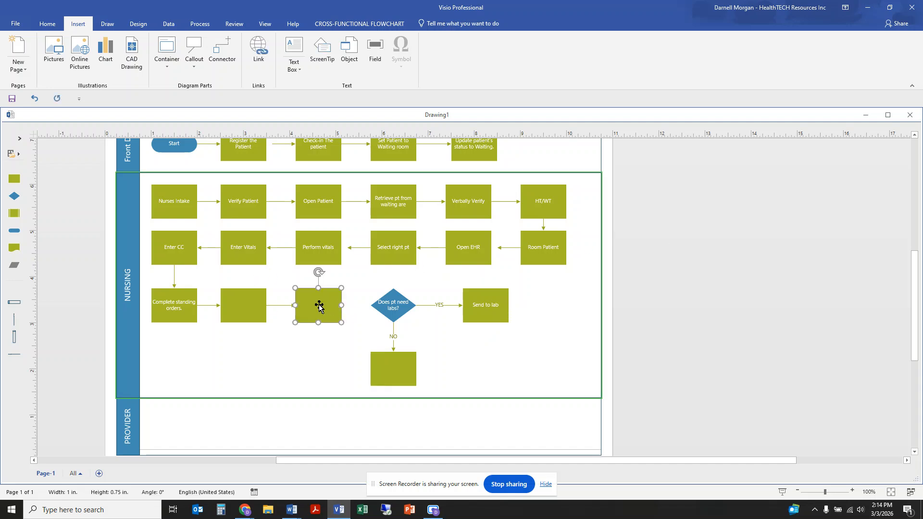
pyautogui.moveTo(319, 305); pyautogui.dragTo(337, 316)
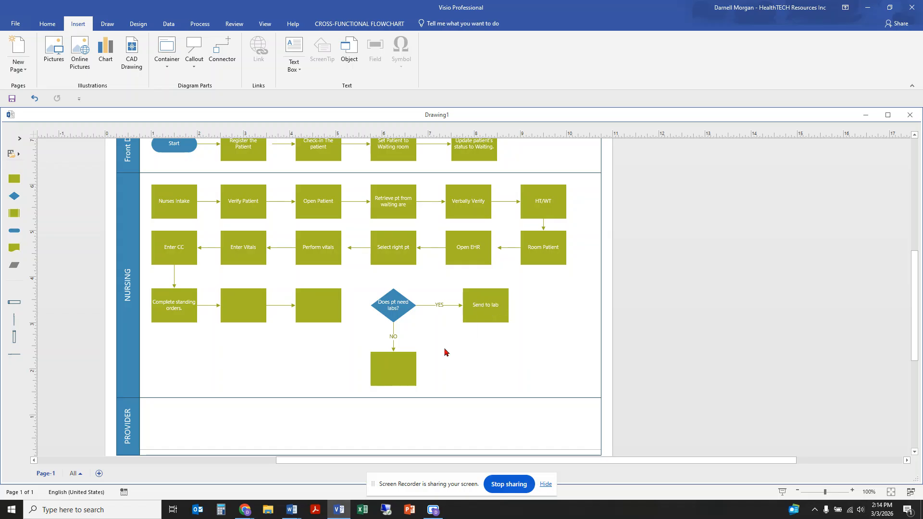
pyautogui.doubleClick(391, 379)
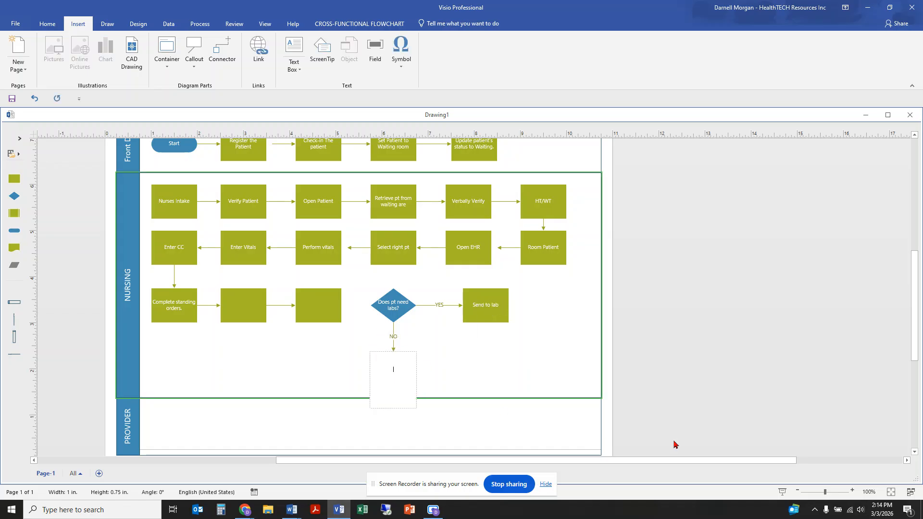
pyautogui.write('Set pt to waiting for provider')
pyautogui.press('Escape')
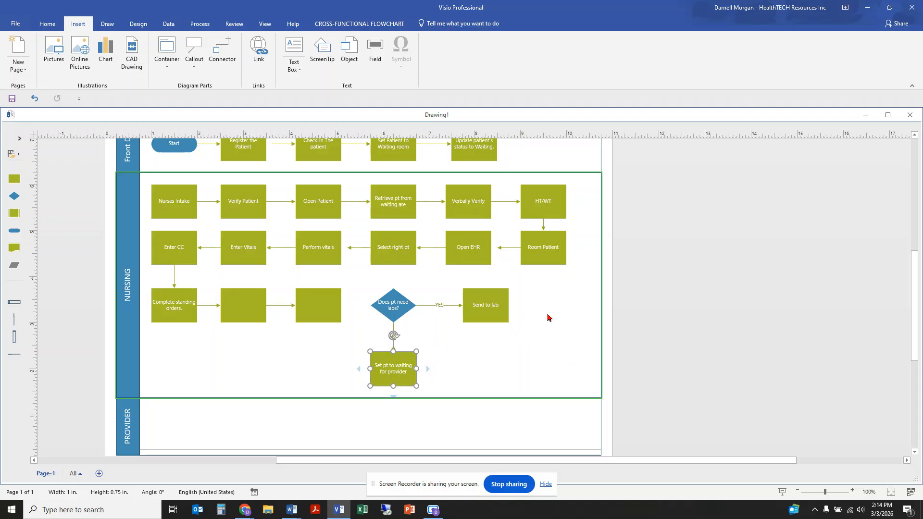
# - Add two connected blank Process shapes in a row after Set pt to waiting for provider
pyautogui.click(484, 308)
pyautogui.click(493, 377)
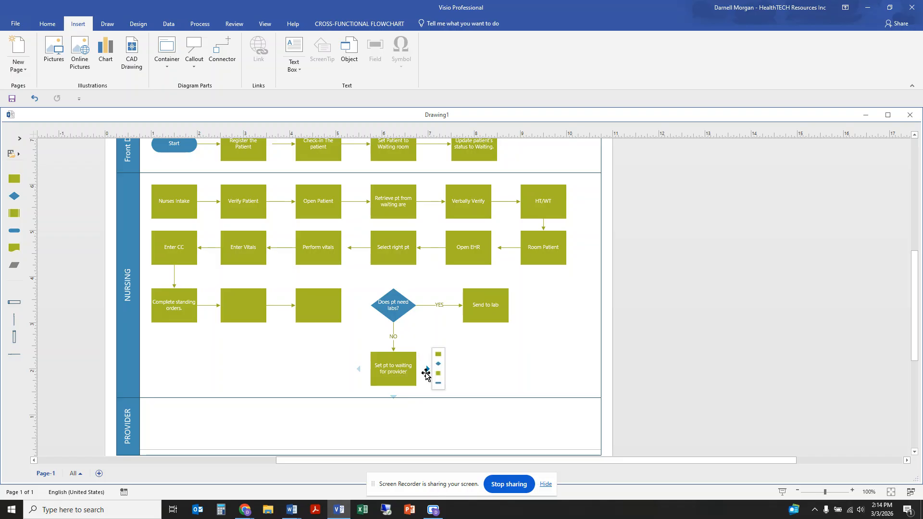
pyautogui.click(438, 354)
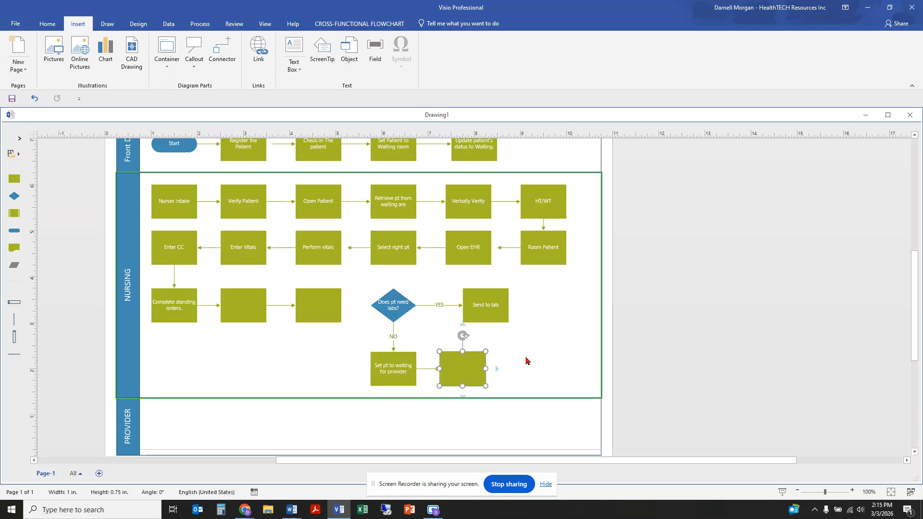
pyautogui.click(507, 354)
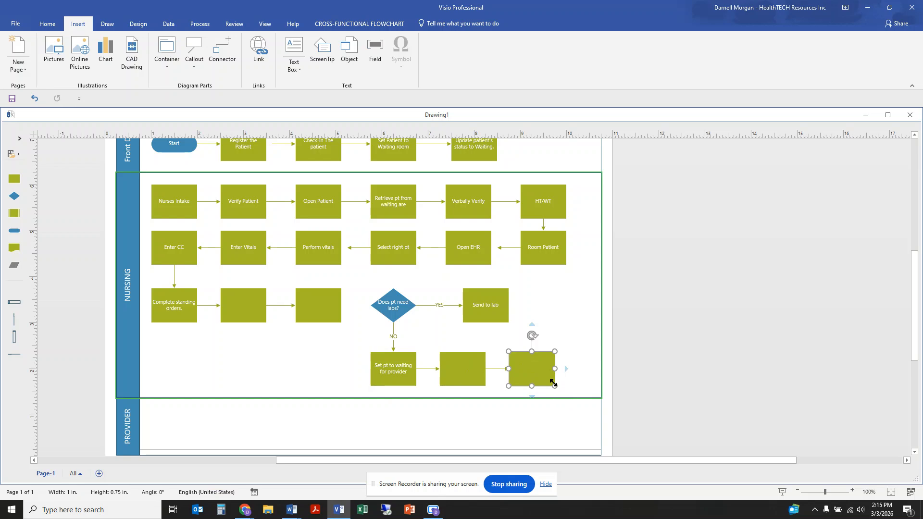
pyautogui.click(583, 319)
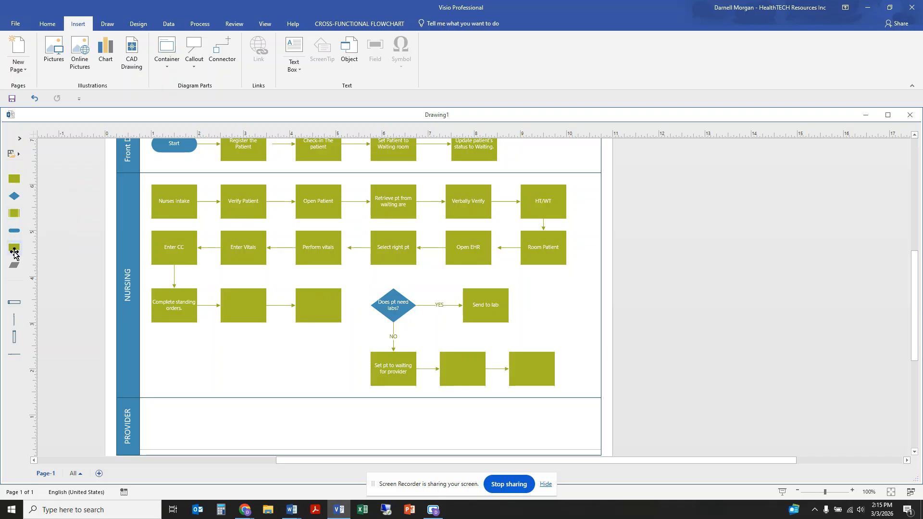
# - Place a Document shape to the right of Send to lab and connect Send to lab to it
pyautogui.moveTo(14, 248); pyautogui.dragTo(567, 313)
pyautogui.moveTo(534, 308)
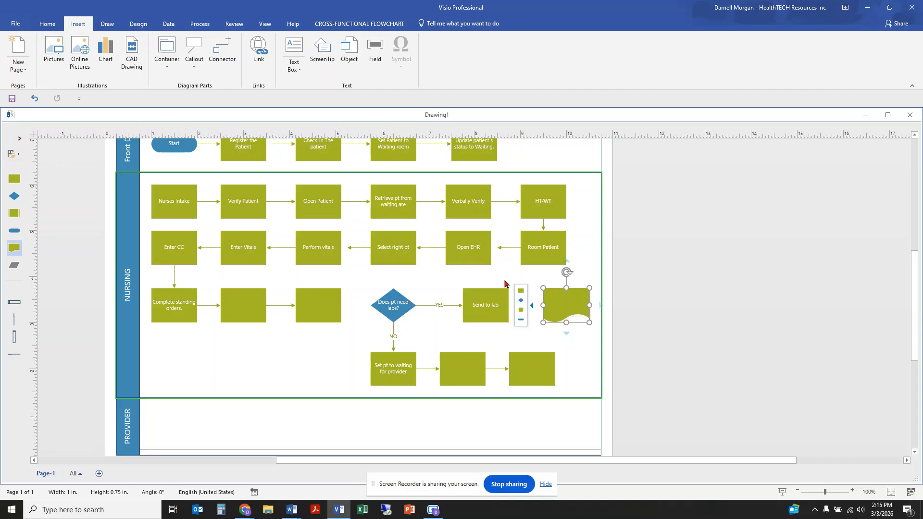
pyautogui.click(222, 48)
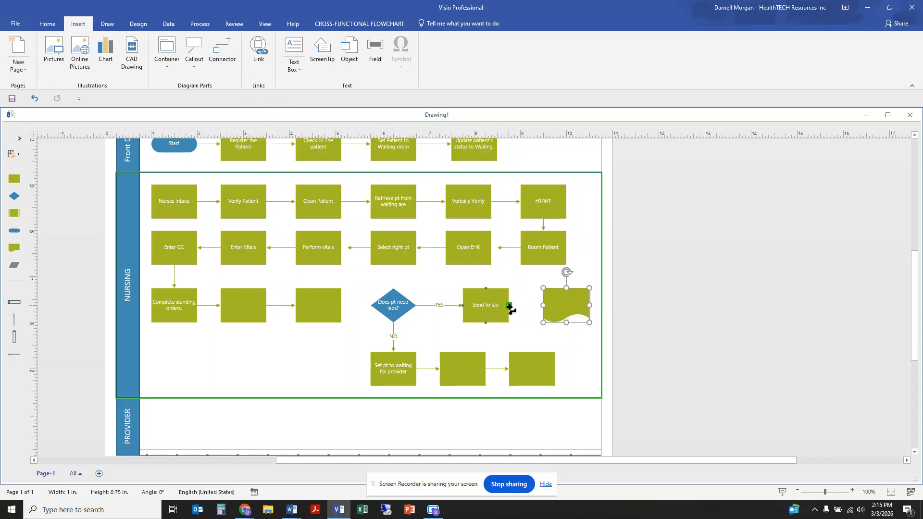
pyautogui.moveTo(509, 304); pyautogui.dragTo(543, 305)
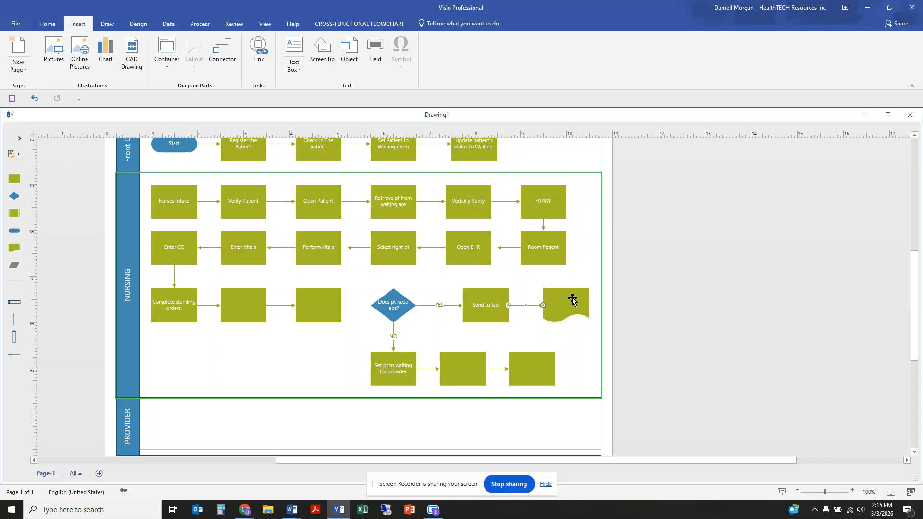
# - Label the Document shape after Send to lab "Generate Intake Doc."
pyautogui.doubleClick(570, 299)
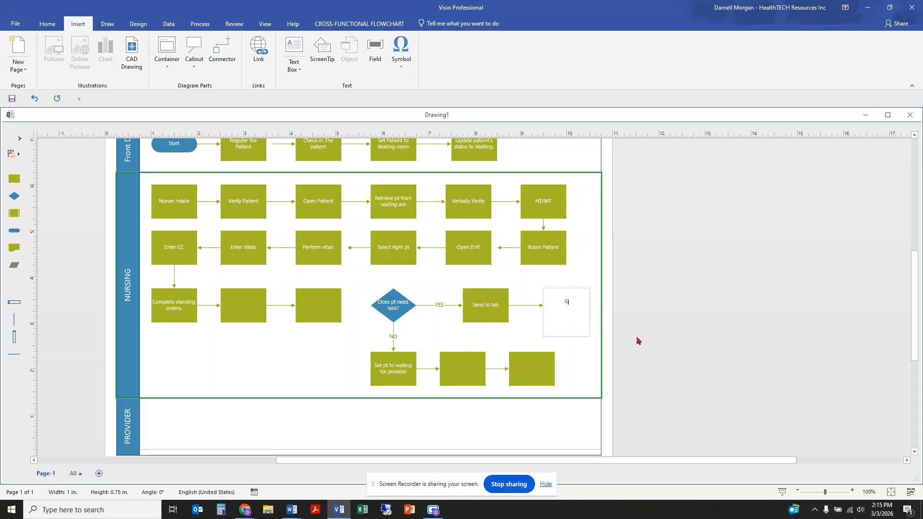
pyautogui.write('Generate Intake Doc.')
pyautogui.press('Escape')
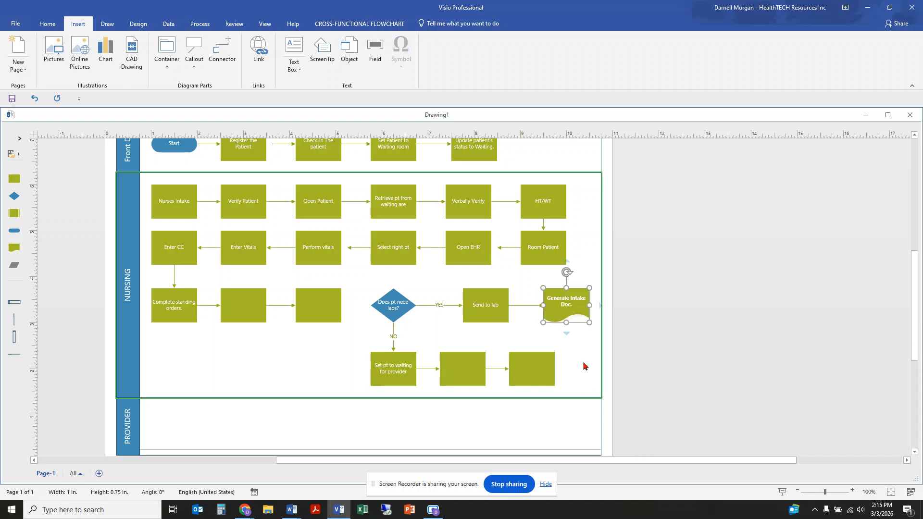
pyautogui.keyDown('ctrl'); pyautogui.scroll(-1, 641, 308); pyautogui.keyUp('ctrl')
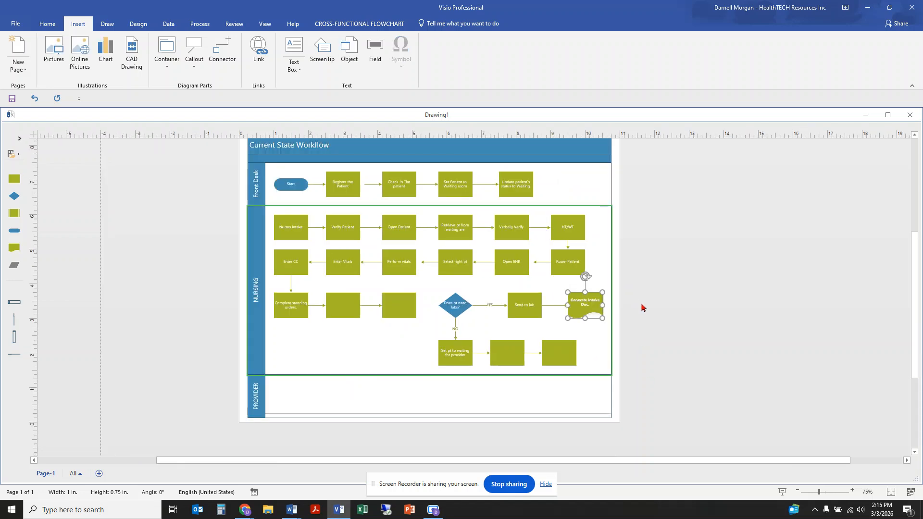
pyautogui.click(645, 313)
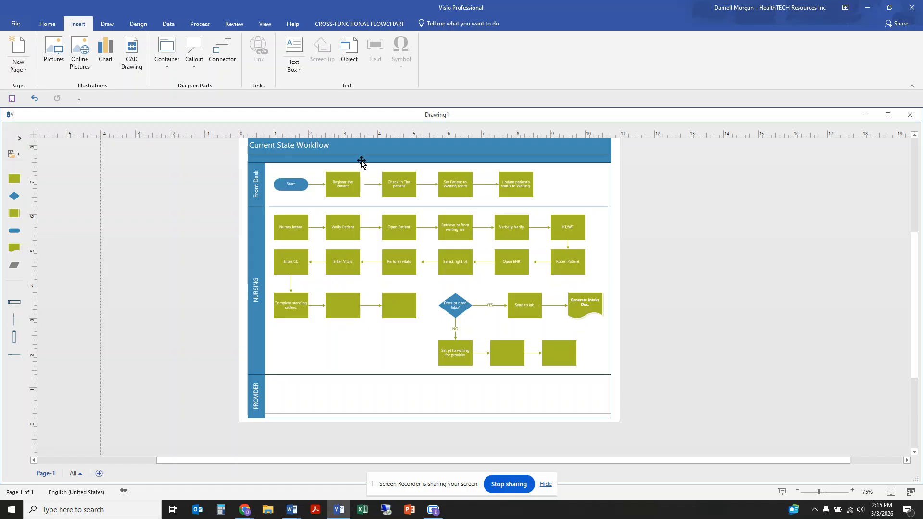
pyautogui.moveTo(604, 239)
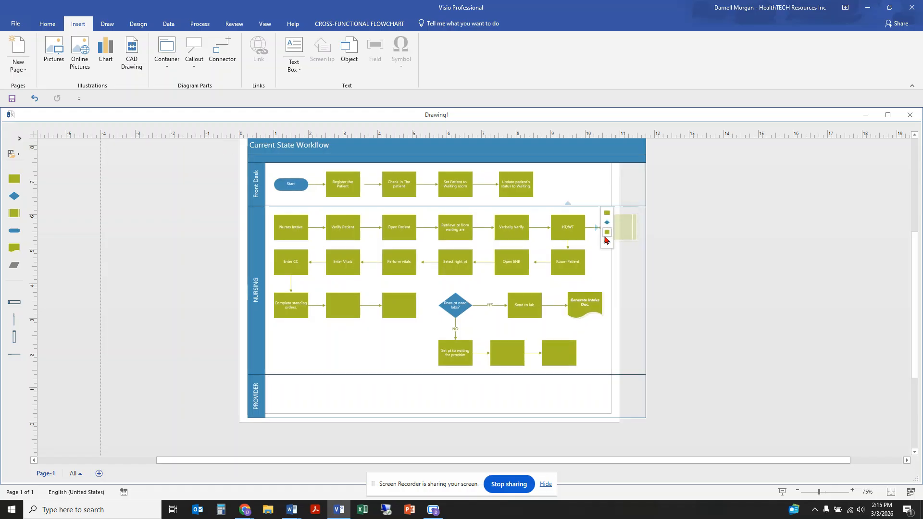
pyautogui.scroll(1, 694, 268)
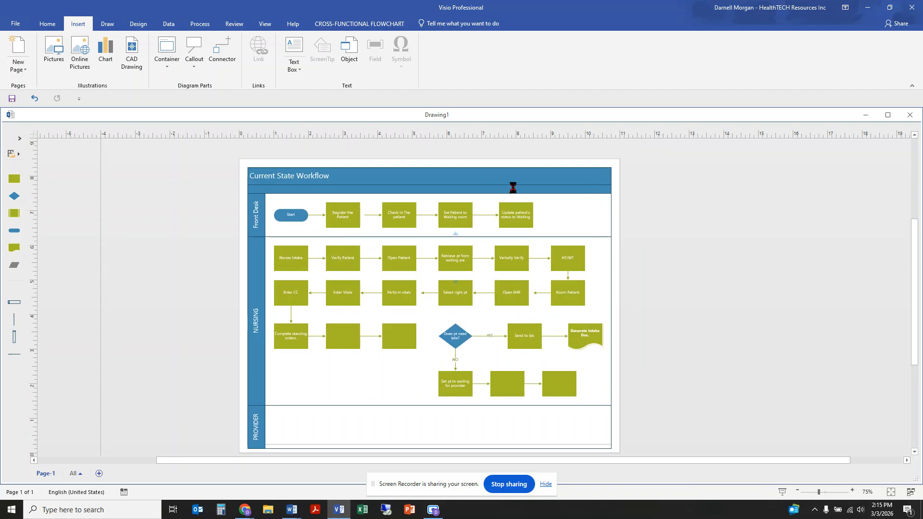
pyautogui.moveTo(446, 320)
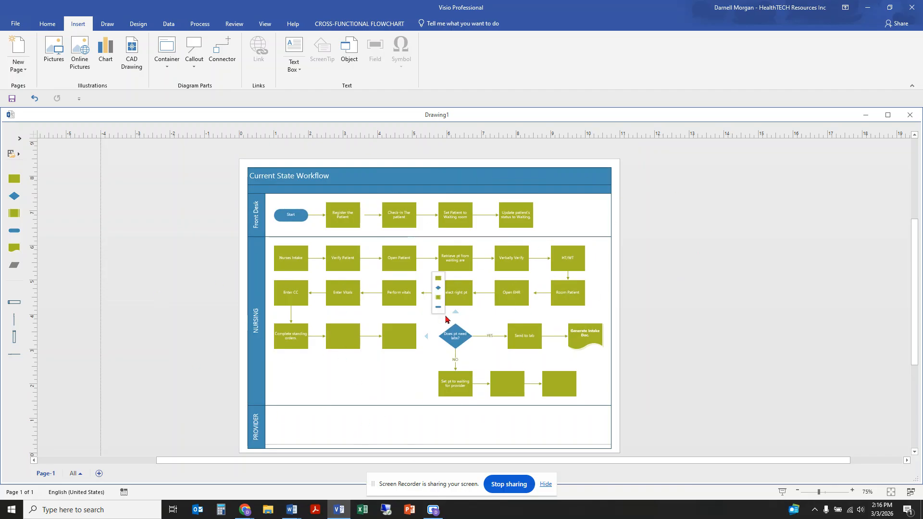